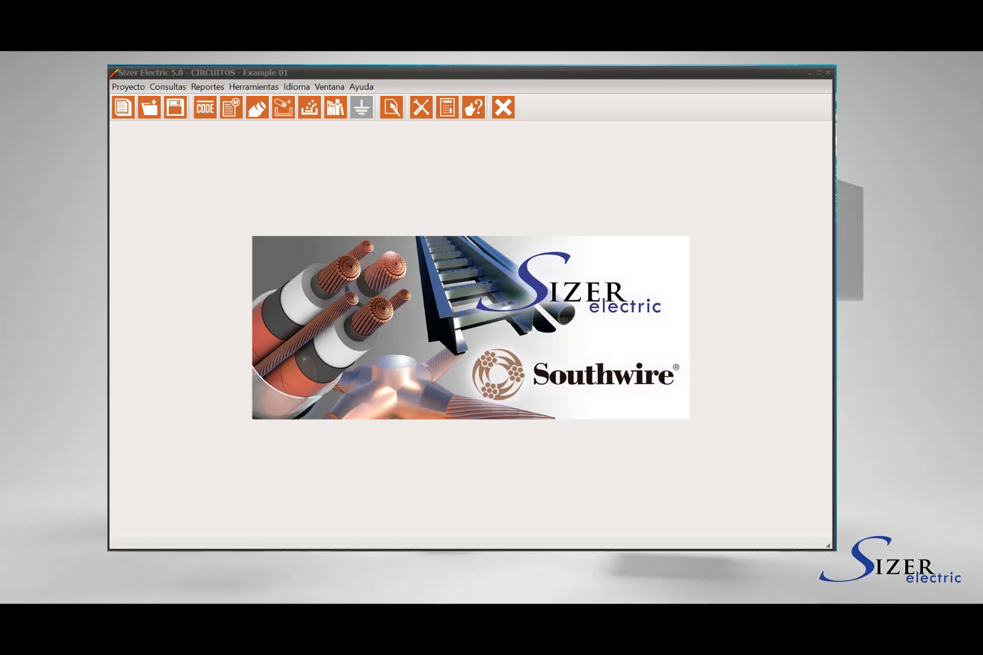
# - Open the project's Normas settings and set the Factor de Llenado for raceways and trays to 80%
pyautogui.click(169, 89)
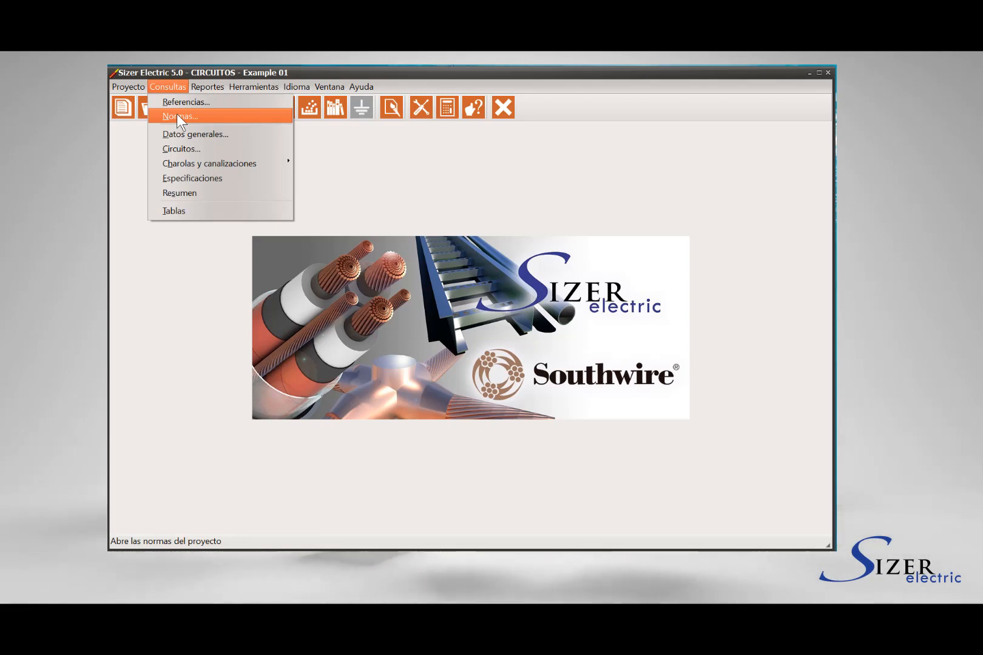
pyautogui.click(316, 154)
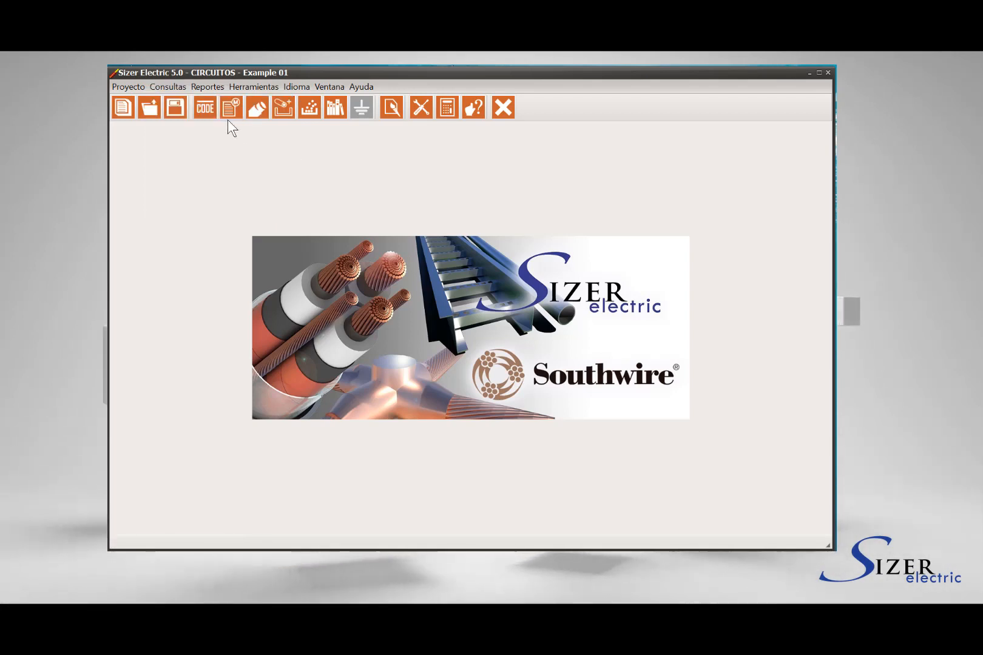
pyautogui.click(206, 115)
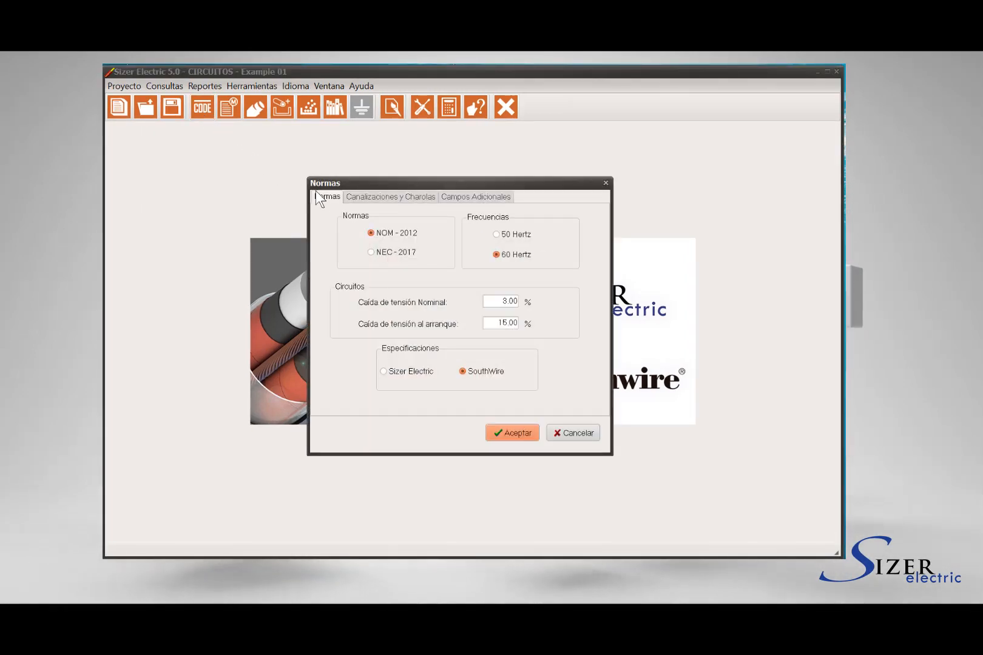
pyautogui.click(398, 200)
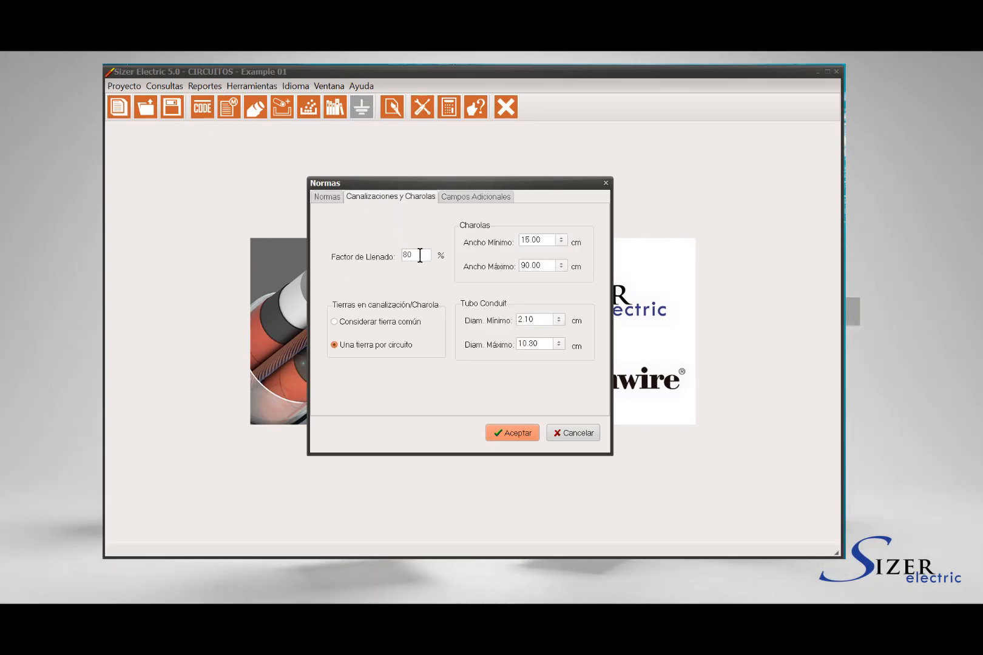
pyautogui.moveTo(420, 256); pyautogui.dragTo(395, 253)
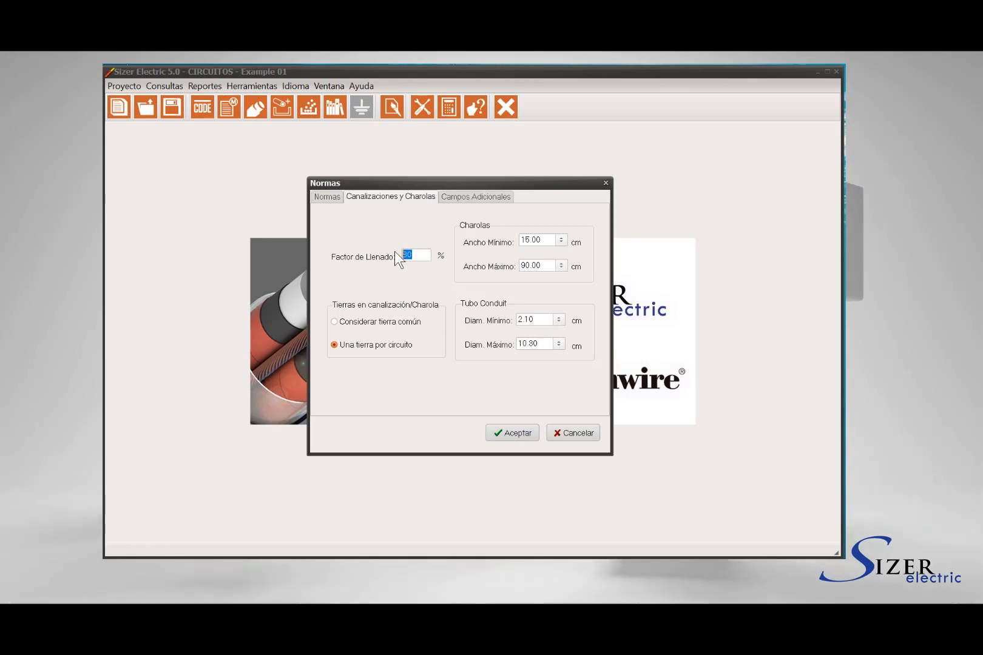
pyautogui.write('100')
pyautogui.write('80')
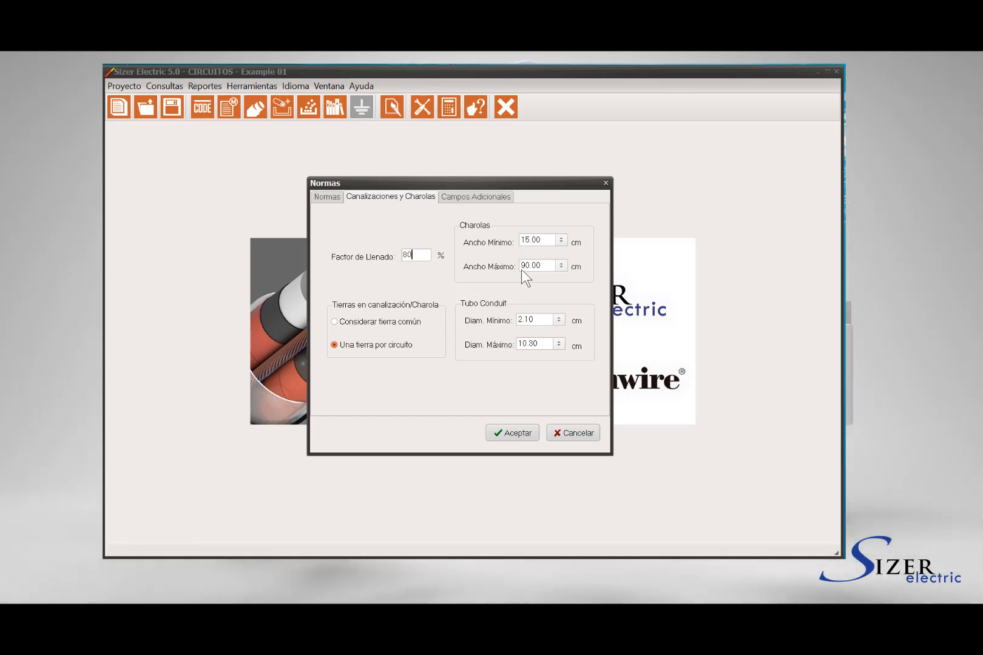
# - Set the cable tray minimum width to 15.00 cm and maximum width to 90.00 cm
pyautogui.click(561, 239)
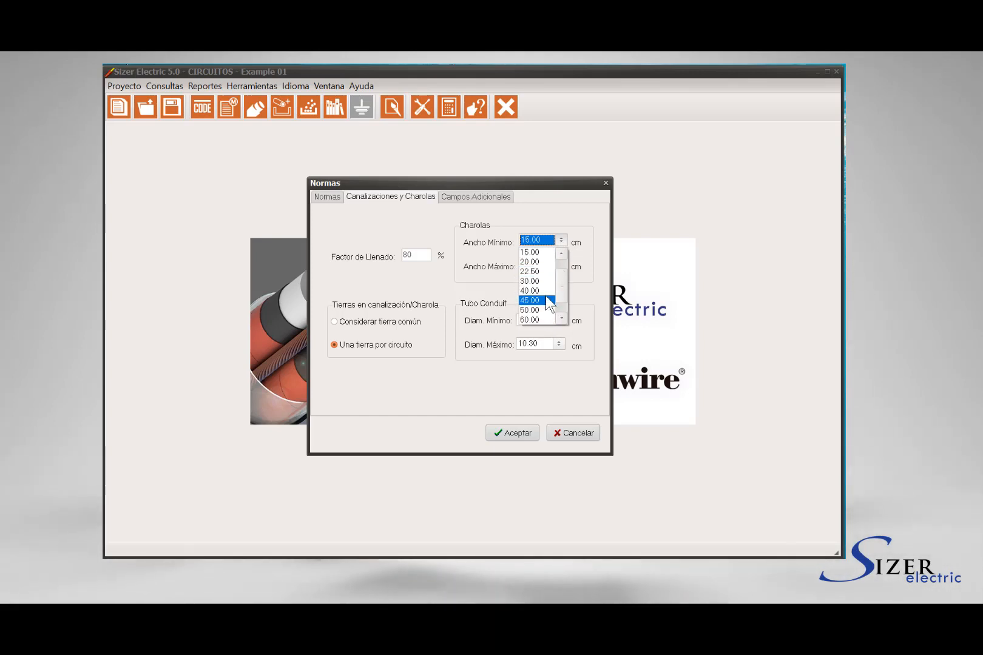
pyautogui.click(543, 253)
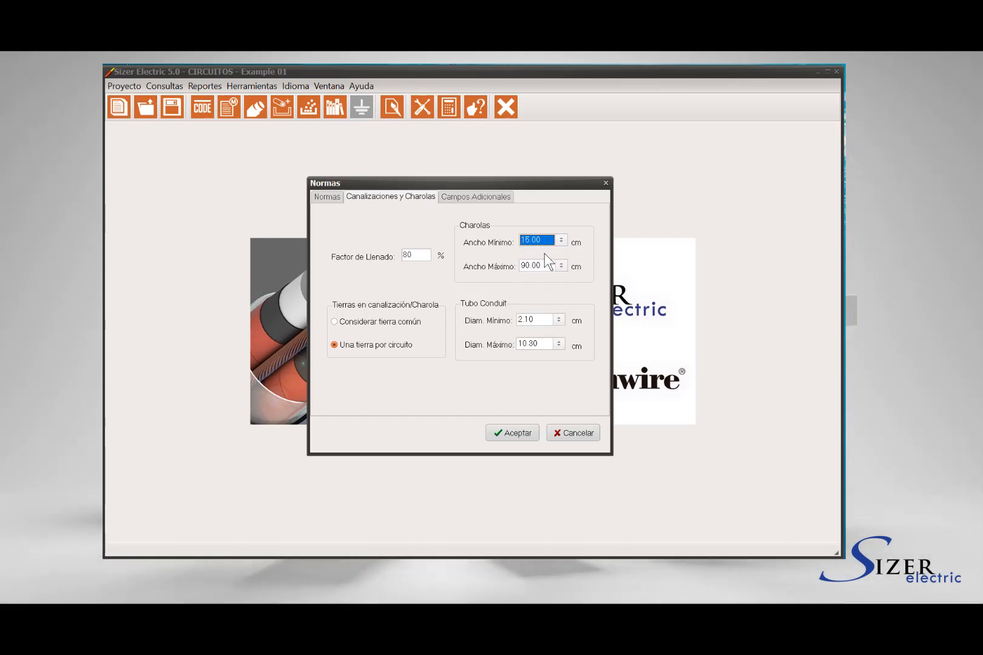
pyautogui.click(561, 265)
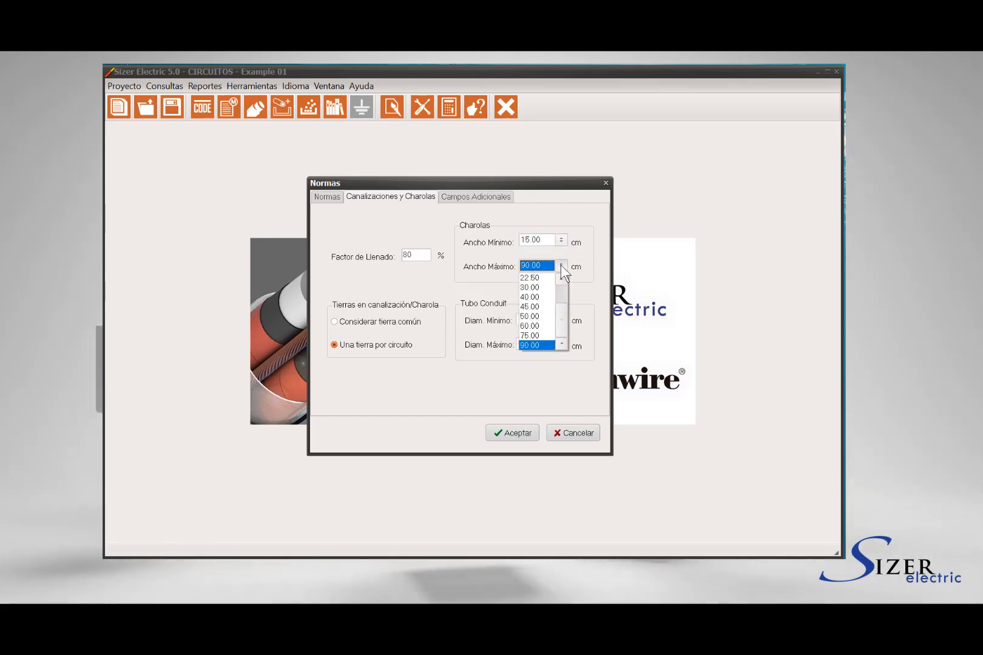
pyautogui.click(547, 344)
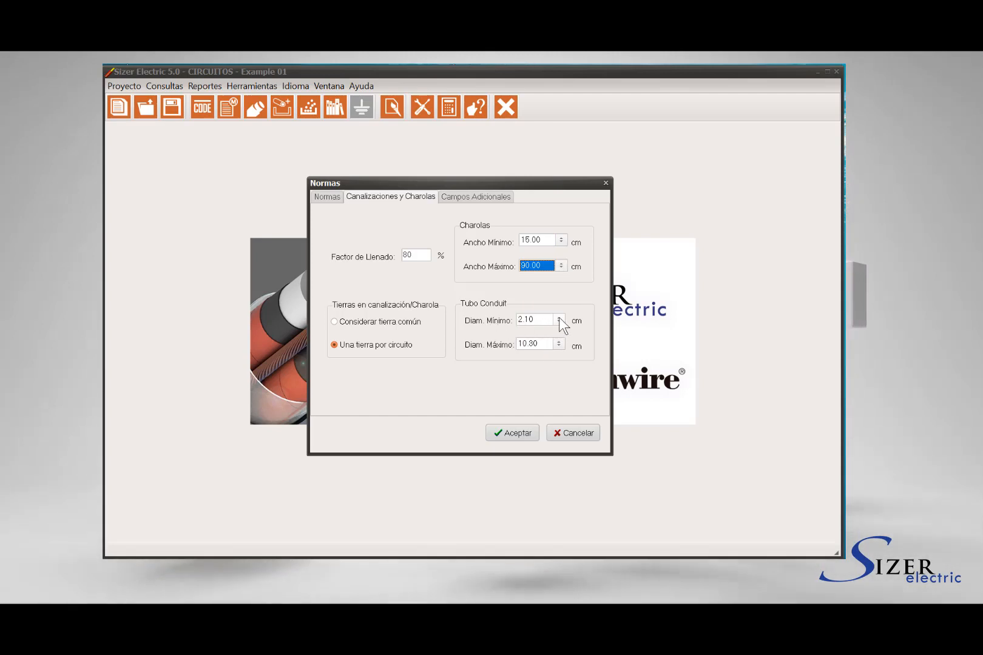
# - Set the Tubo Conduit minimum diameter to 2.70 cm and maximum diameter to 10.30 cm
pyautogui.click(558, 319)
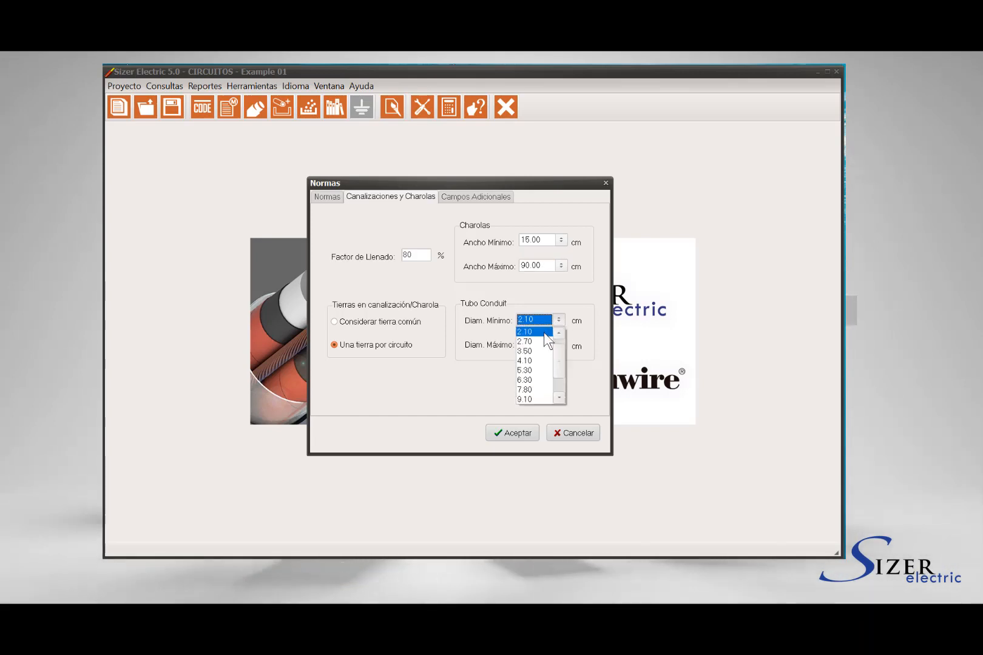
pyautogui.click(543, 340)
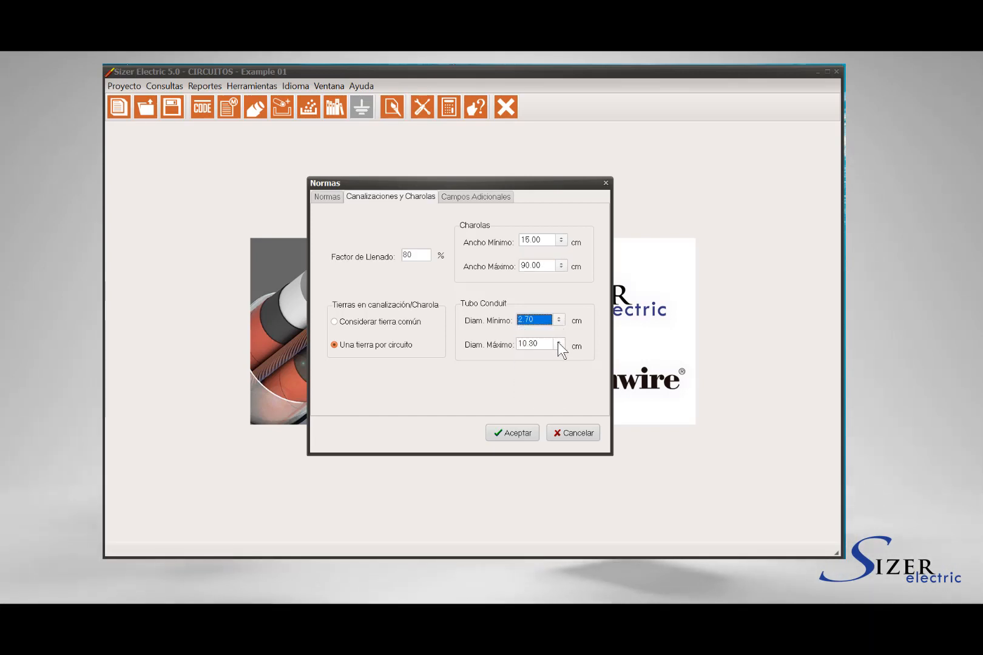
pyautogui.click(559, 345)
pyautogui.click(539, 402)
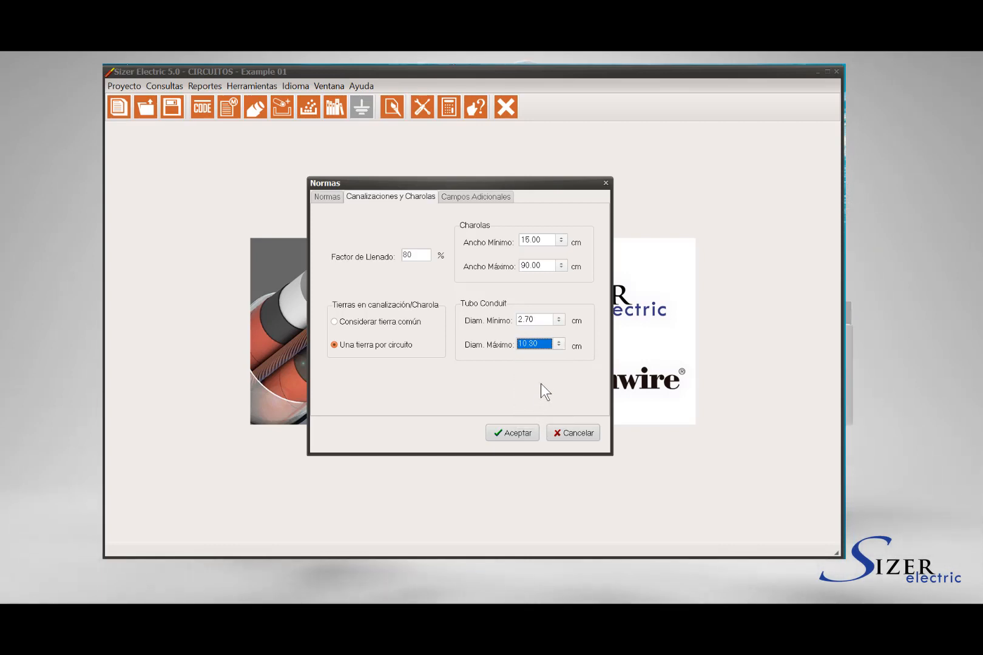
# - Choose Una tierra por circuito for the raceway and tray grounding and accept the Normas settings
pyautogui.click(344, 330)
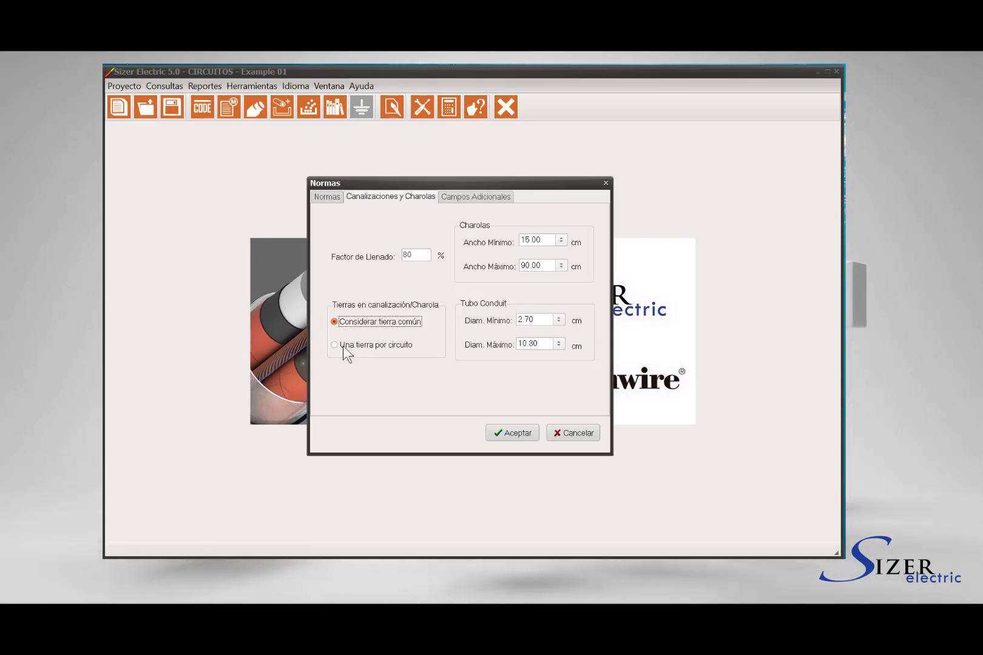
pyautogui.click(342, 346)
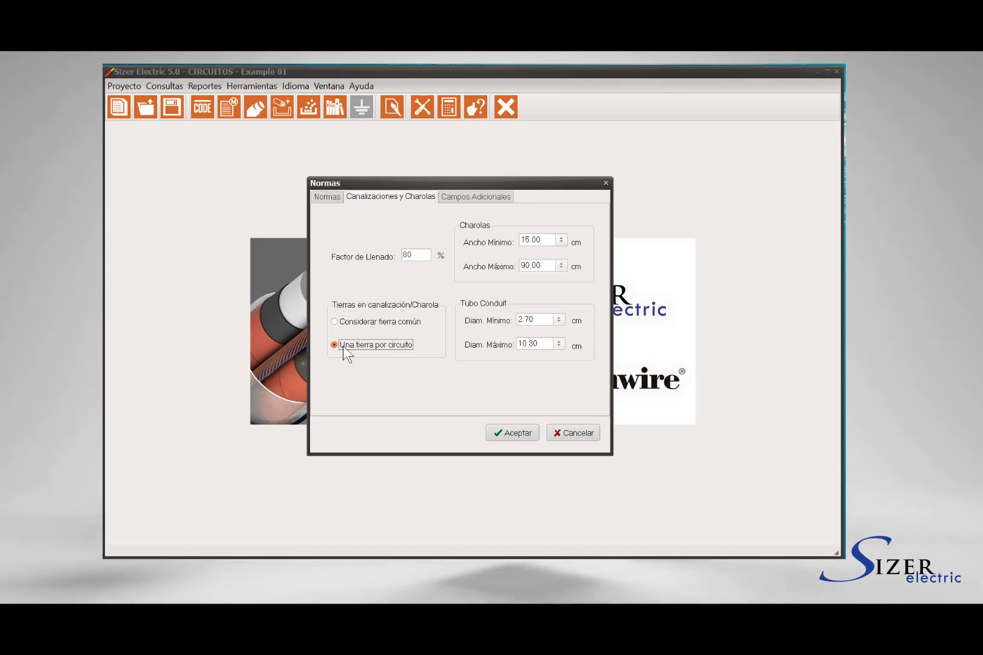
pyautogui.click(507, 433)
pyautogui.click(491, 375)
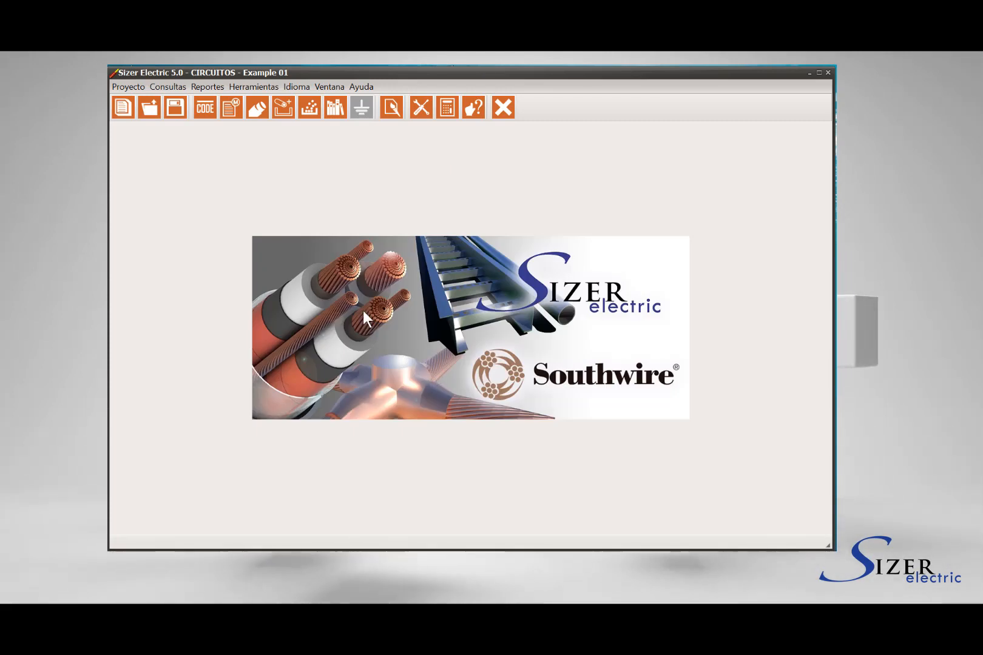
# - Open the list of tray and raceway sections and look through the tray entries 01-CT-02 to 01-CT-05
pyautogui.click(173, 85)
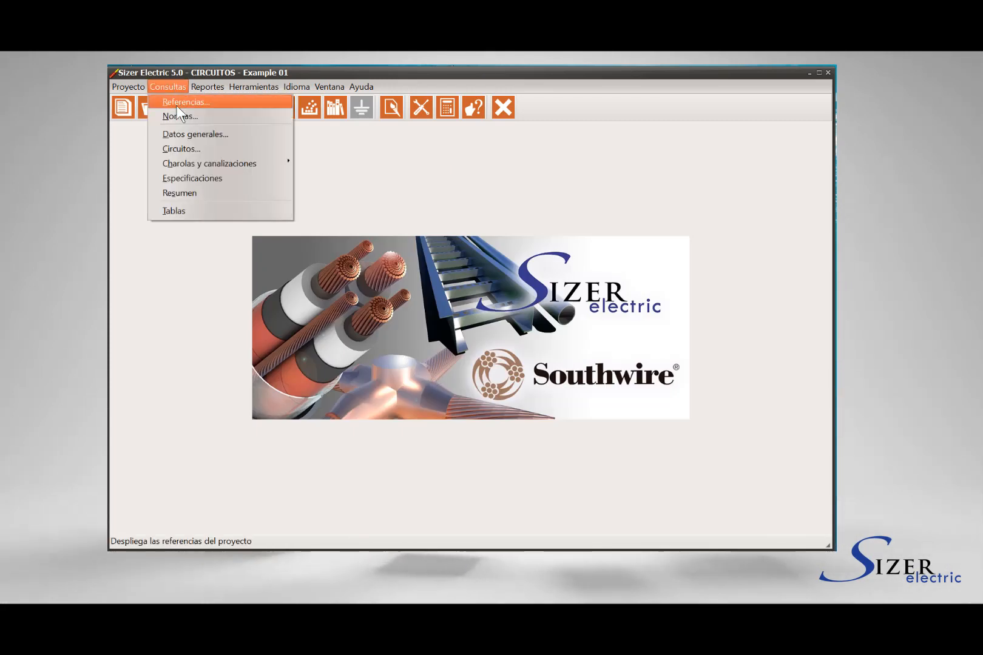
pyautogui.moveTo(185, 162)
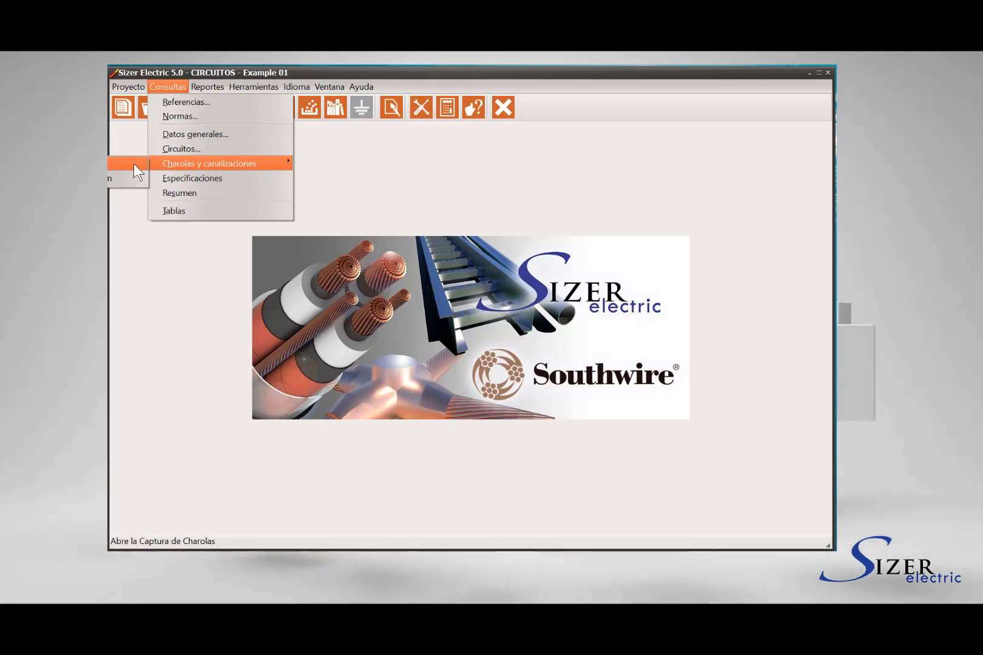
pyautogui.click(331, 166)
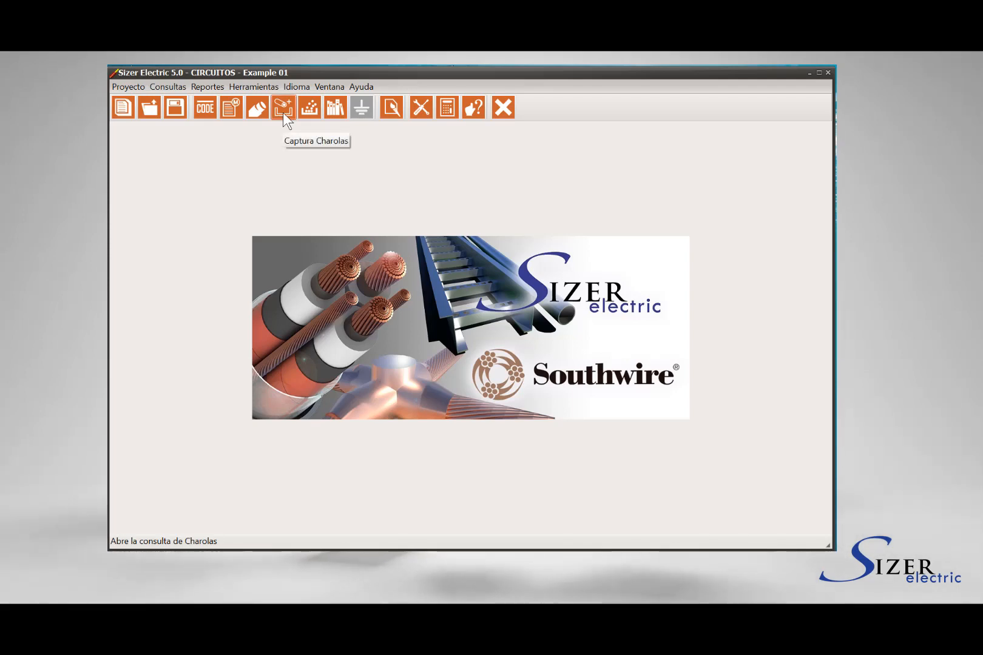
pyautogui.click(282, 112)
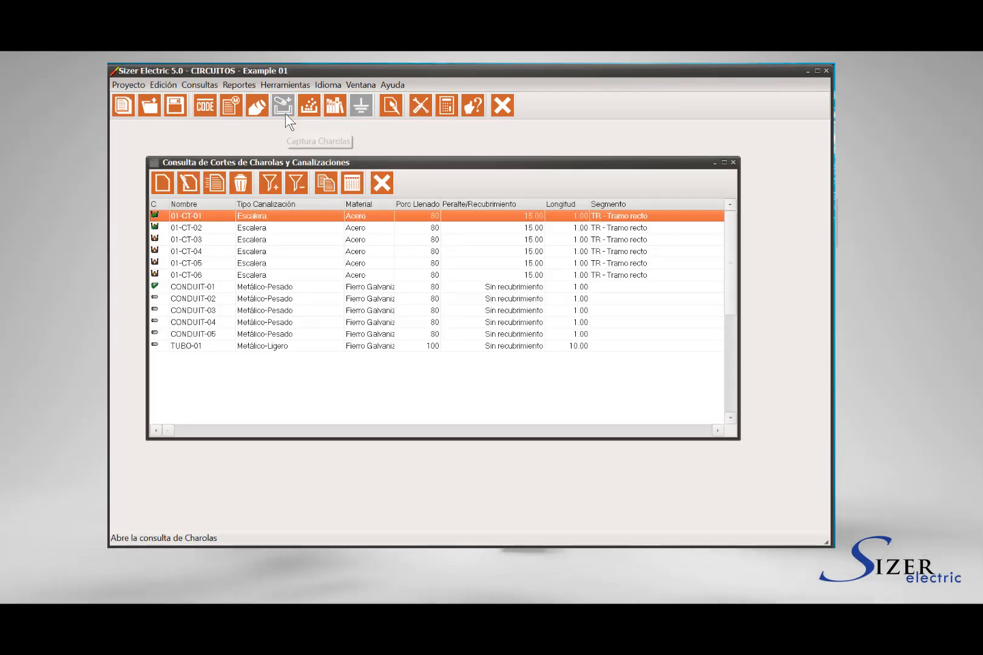
pyautogui.click(359, 232)
pyautogui.click(360, 243)
pyautogui.click(361, 253)
pyautogui.click(359, 263)
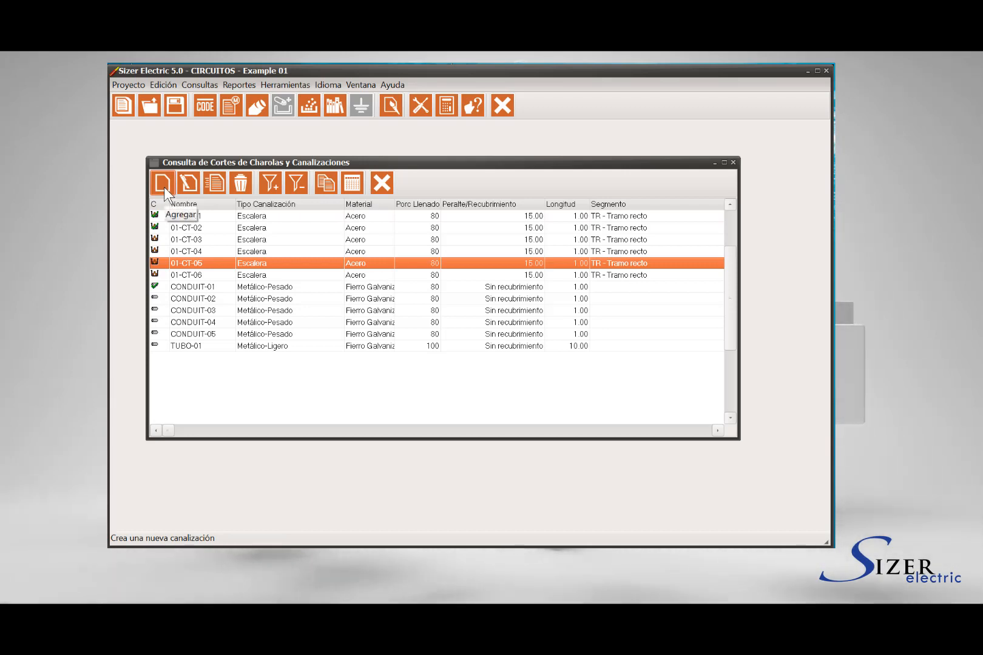
# - Add a new raceway named CT-01 of type Charola with a length of 10 m
pyautogui.click(163, 184)
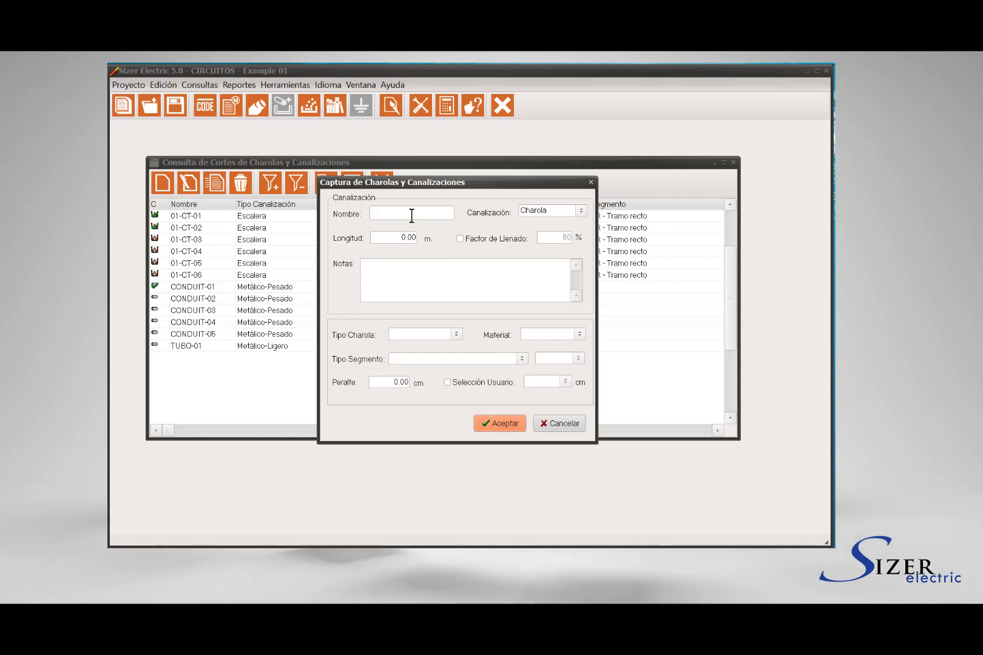
pyautogui.write('C')
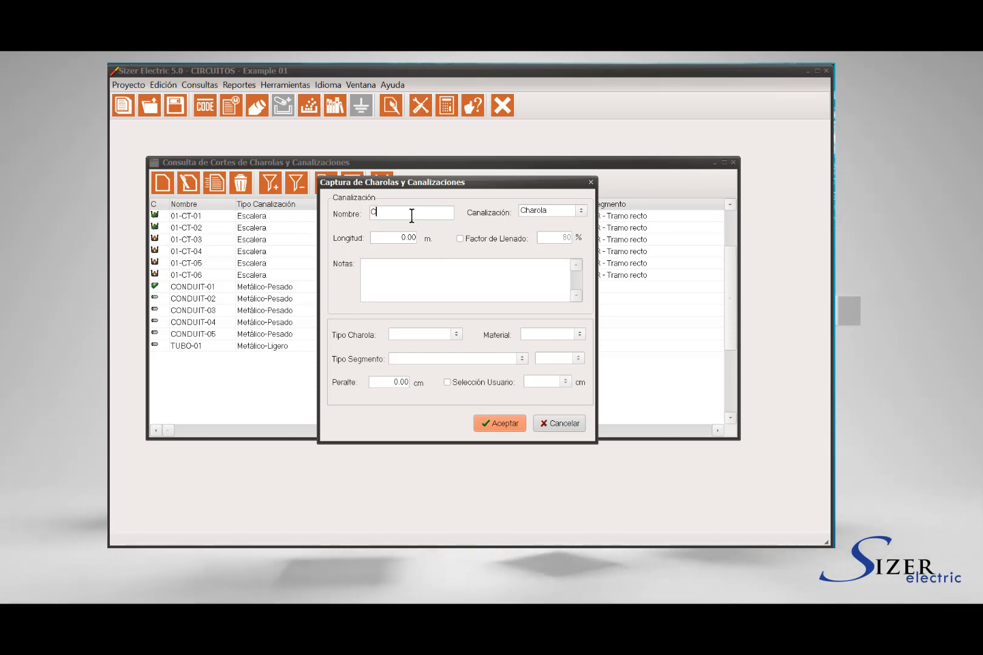
pyautogui.write('T-01')
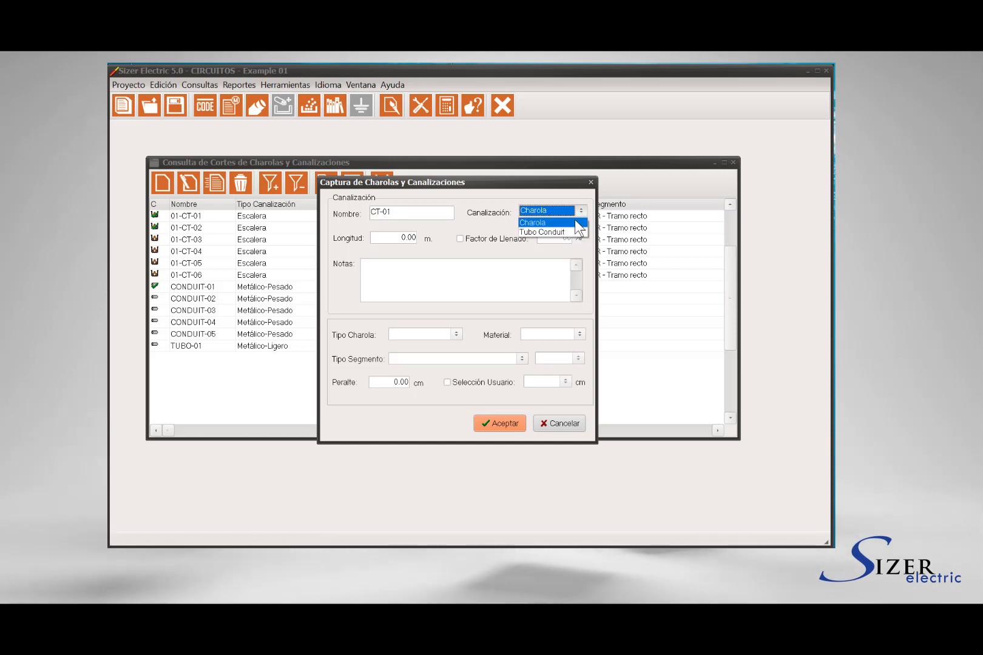
pyautogui.click(571, 222)
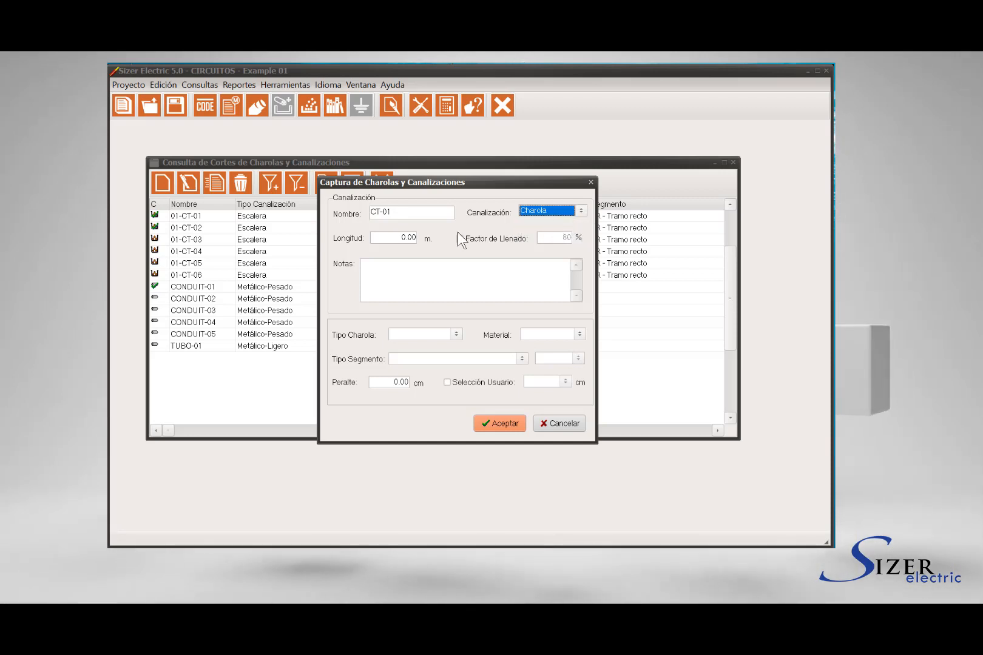
pyautogui.click(398, 237)
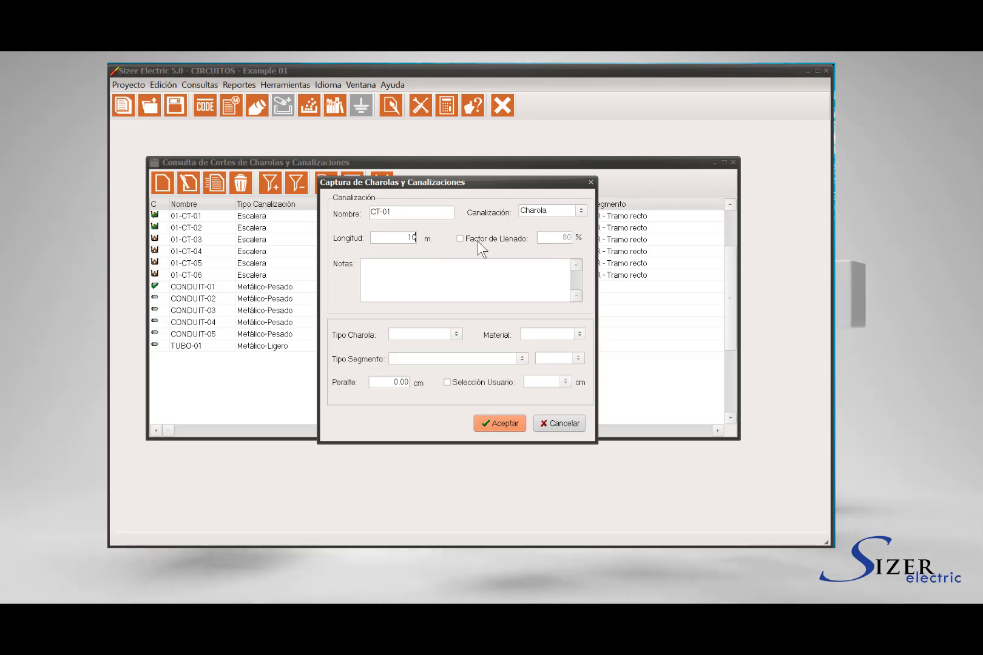
# - Enable a custom Factor de Llenado of 100% for CT-01 and enter the note Charola-01
pyautogui.click(461, 239)
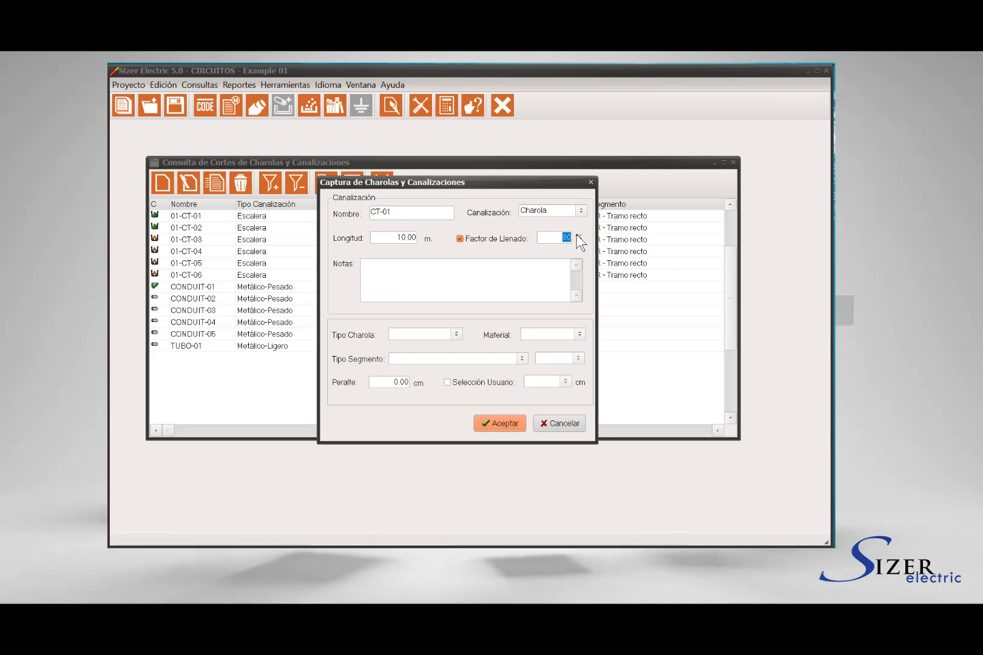
pyautogui.write('100')
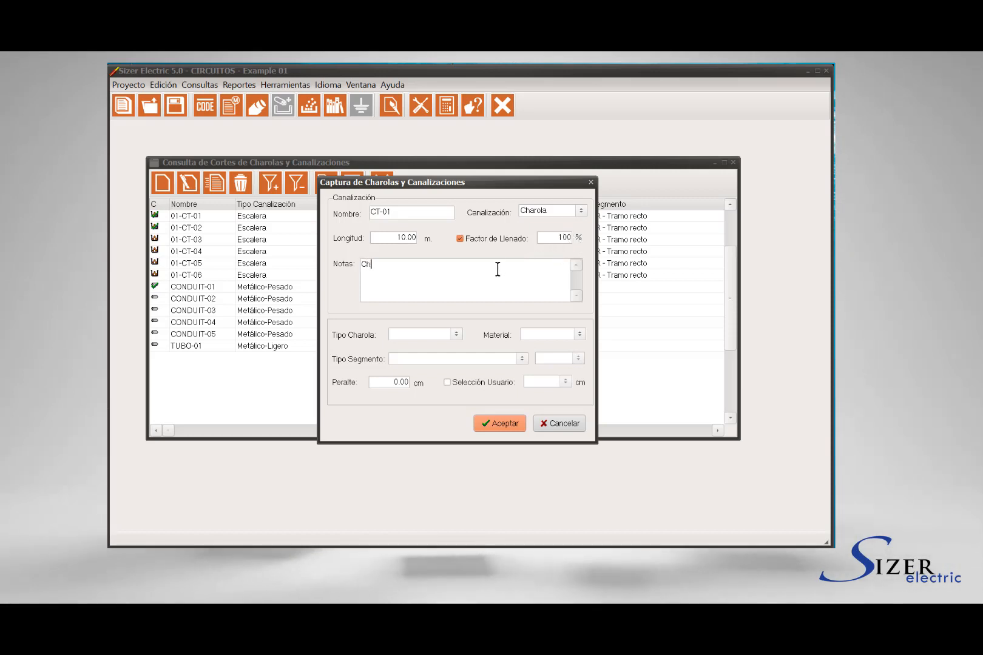
pyautogui.write('-01')
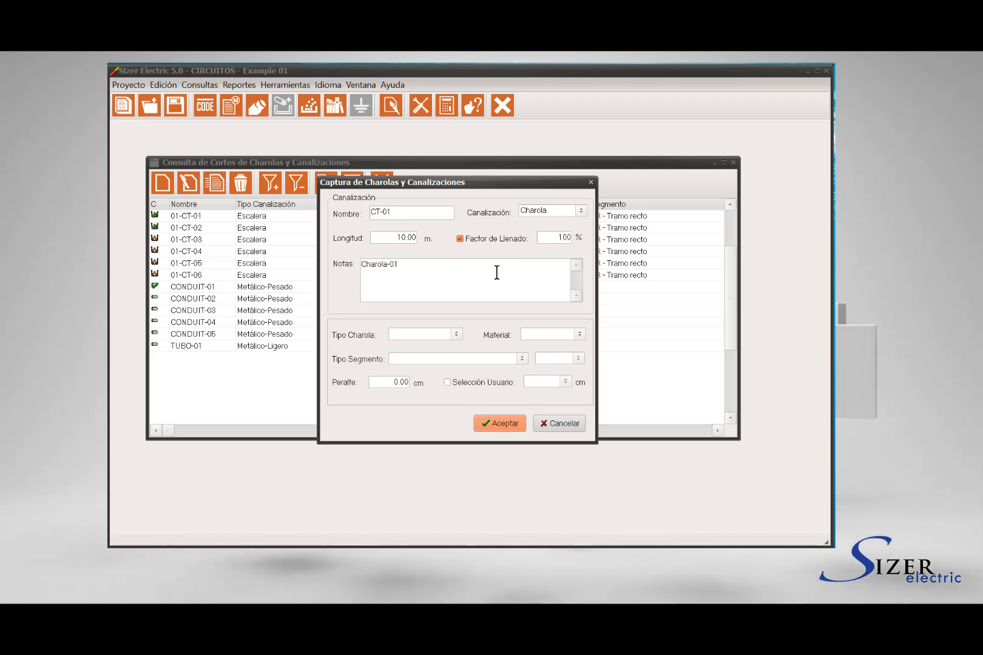
# - Set the tray type of CT-01 to Escalera and its material to Aluminio
pyautogui.click(457, 332)
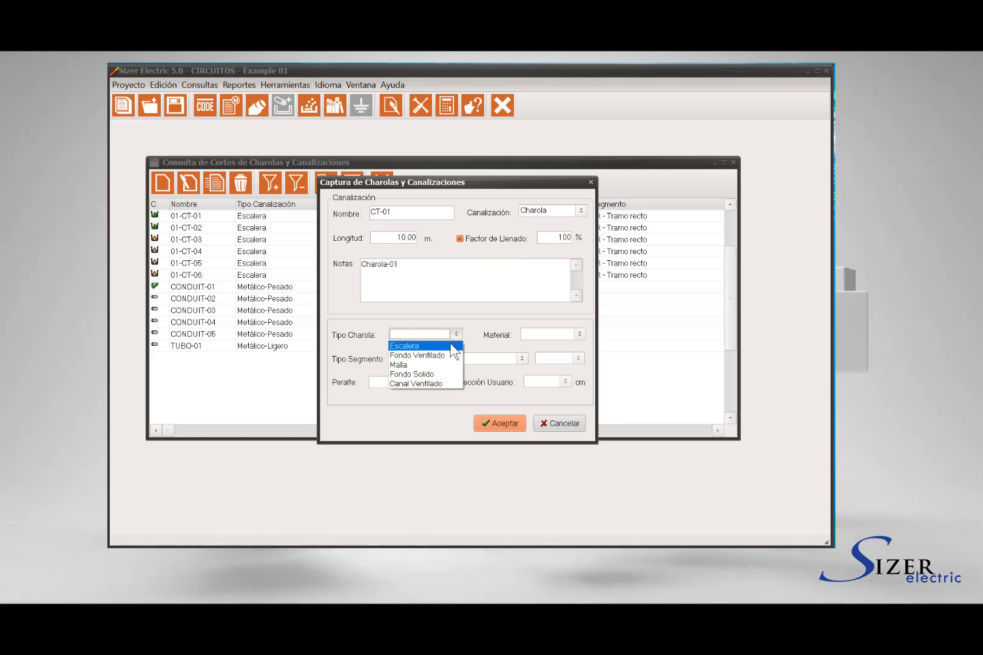
pyautogui.click(451, 345)
pyautogui.click(554, 337)
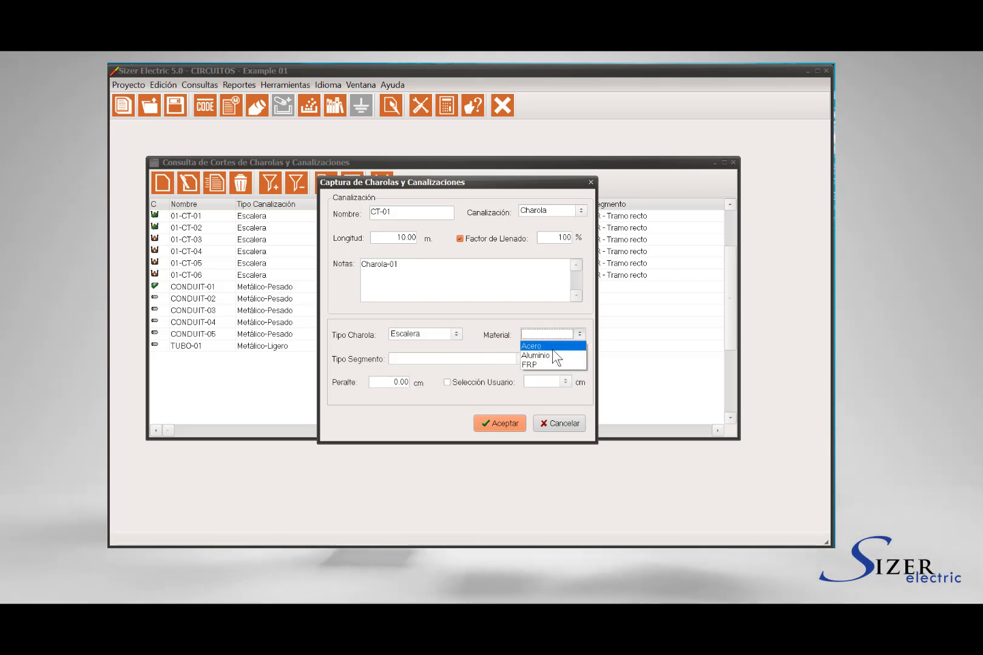
pyautogui.click(552, 349)
pyautogui.click(580, 334)
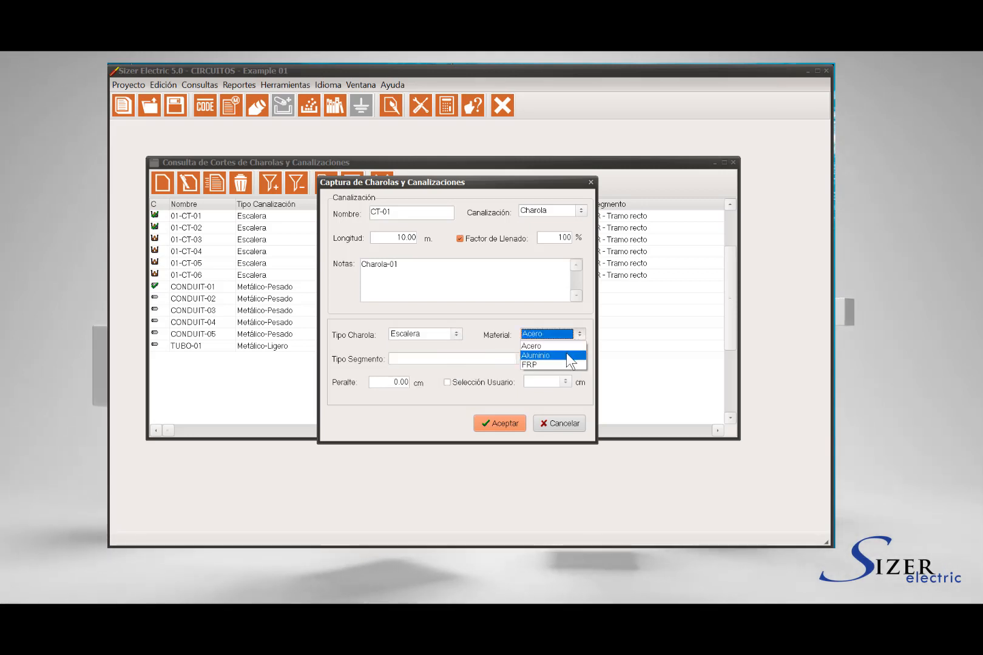
pyautogui.click(567, 352)
# - Set the segment type of CT-01 to TR - Tramo recto and its Peralte to 15 cm
pyautogui.click(520, 358)
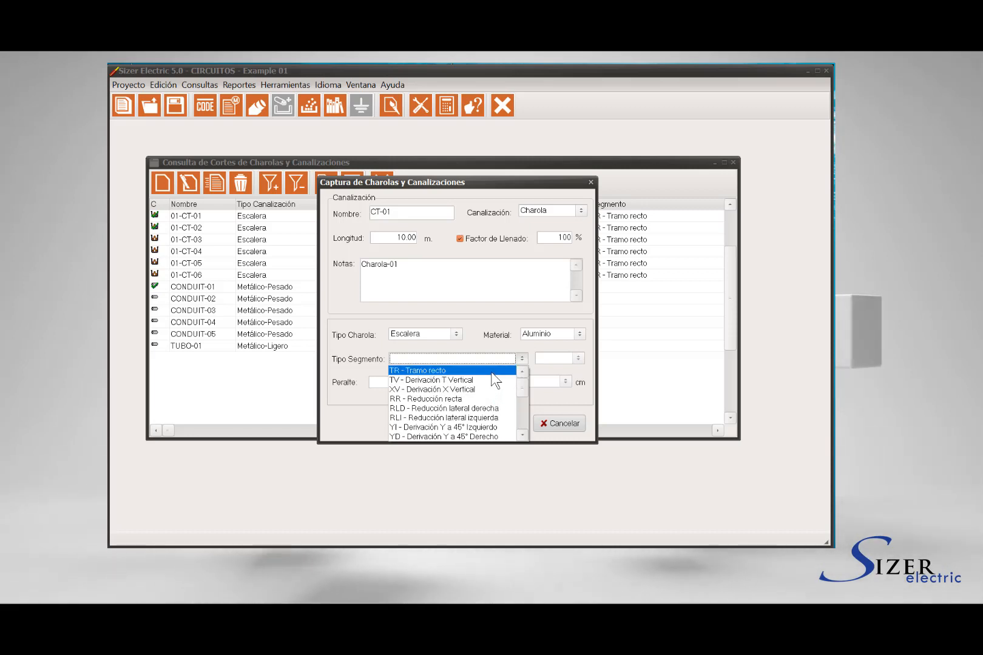
pyautogui.click(452, 371)
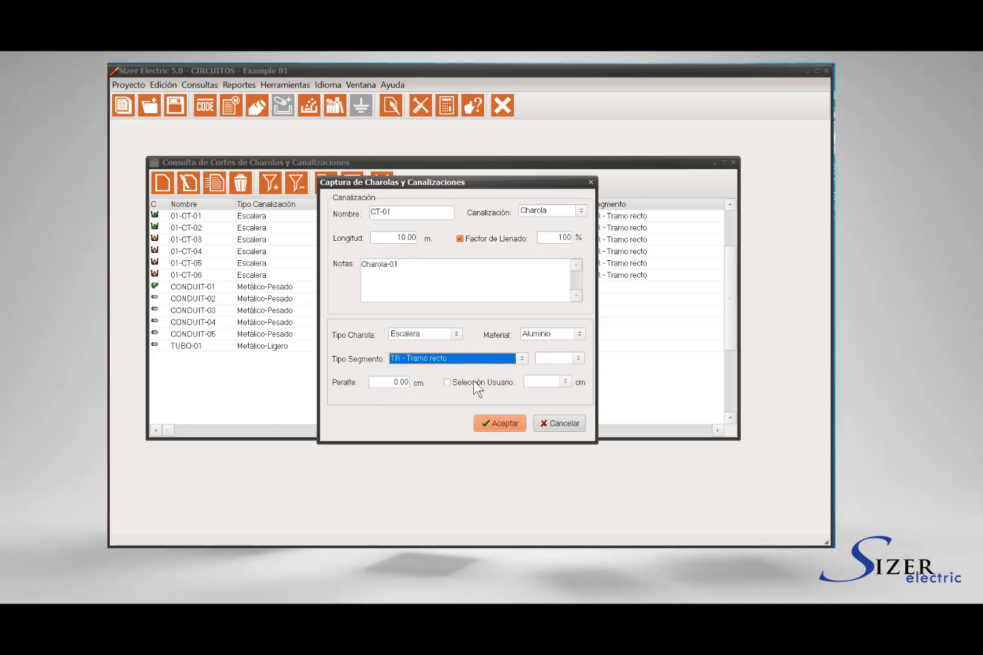
pyautogui.click(394, 382)
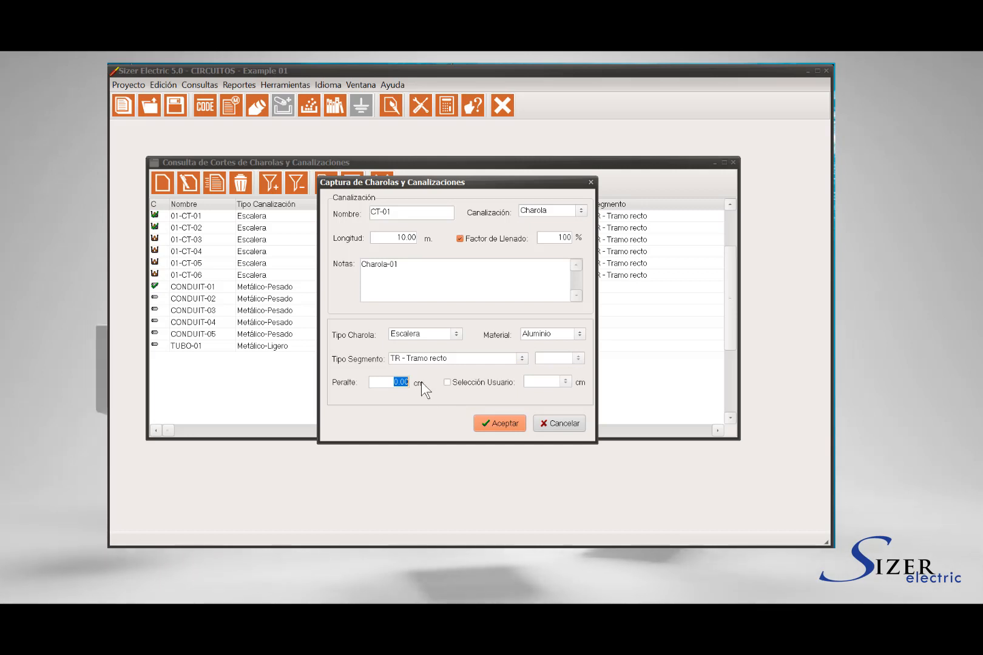
pyautogui.write('15')
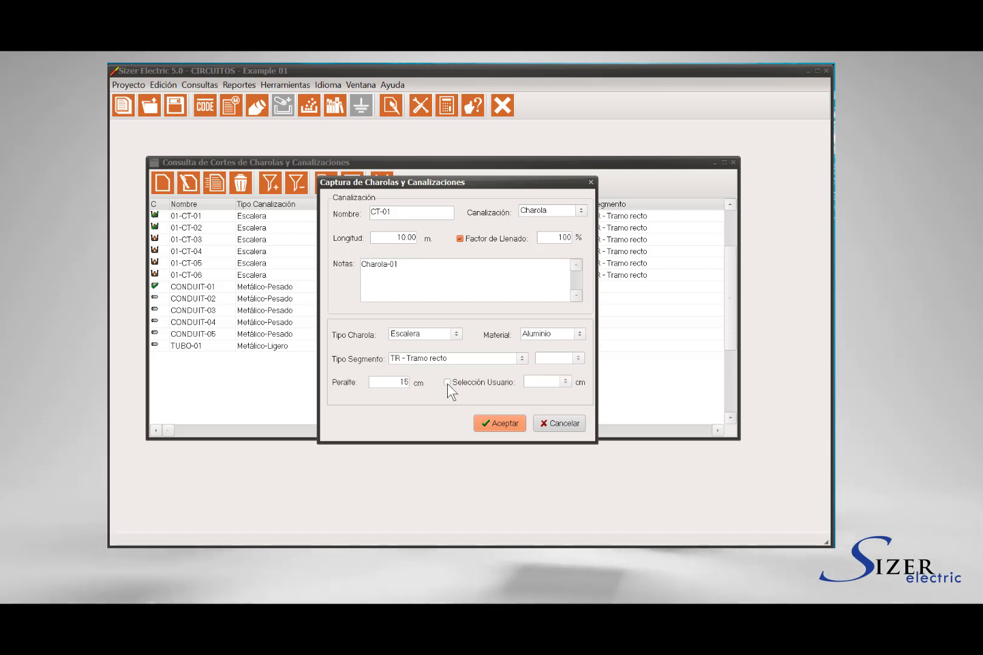
pyautogui.click(447, 383)
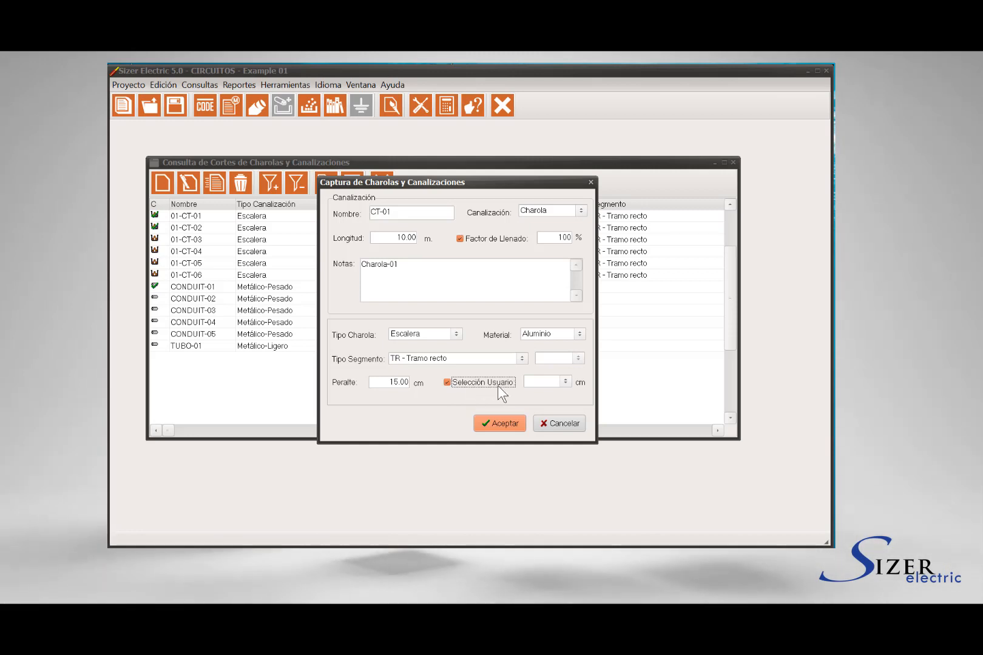
pyautogui.click(567, 382)
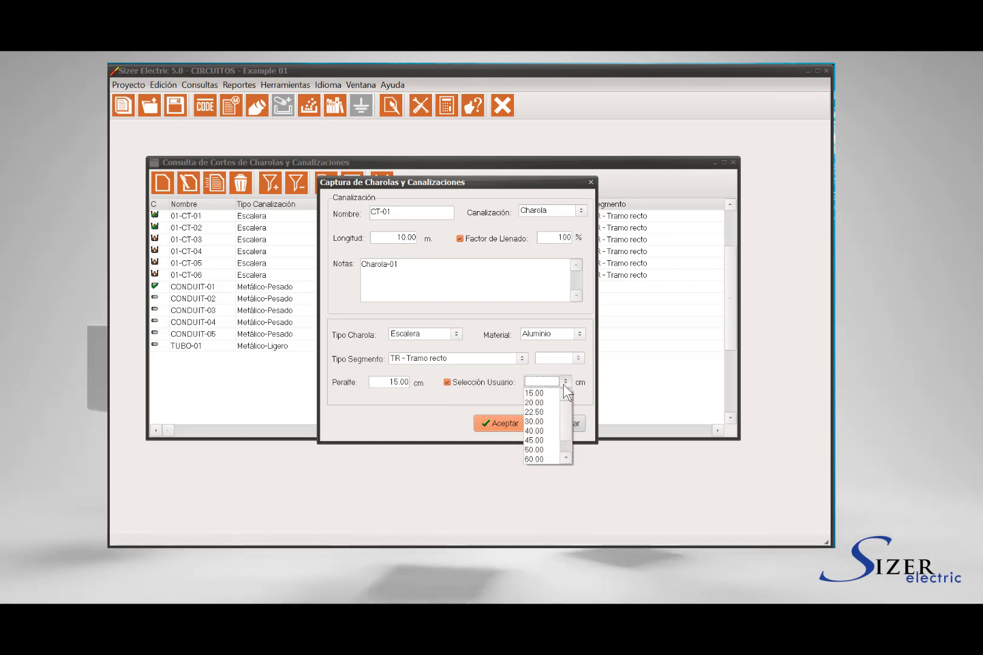
pyautogui.click(550, 419)
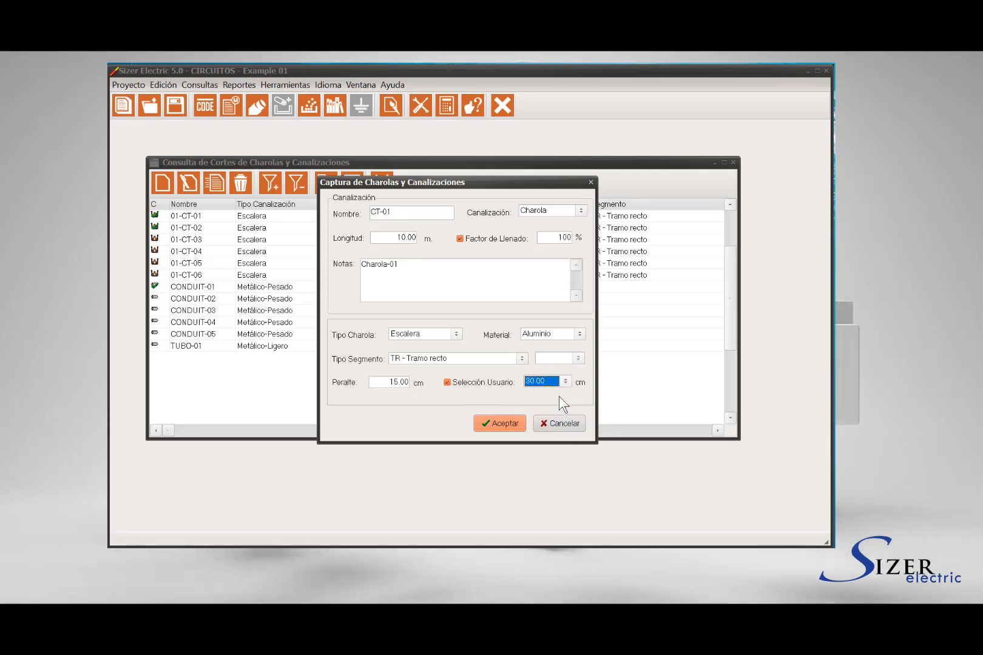
pyautogui.click(447, 383)
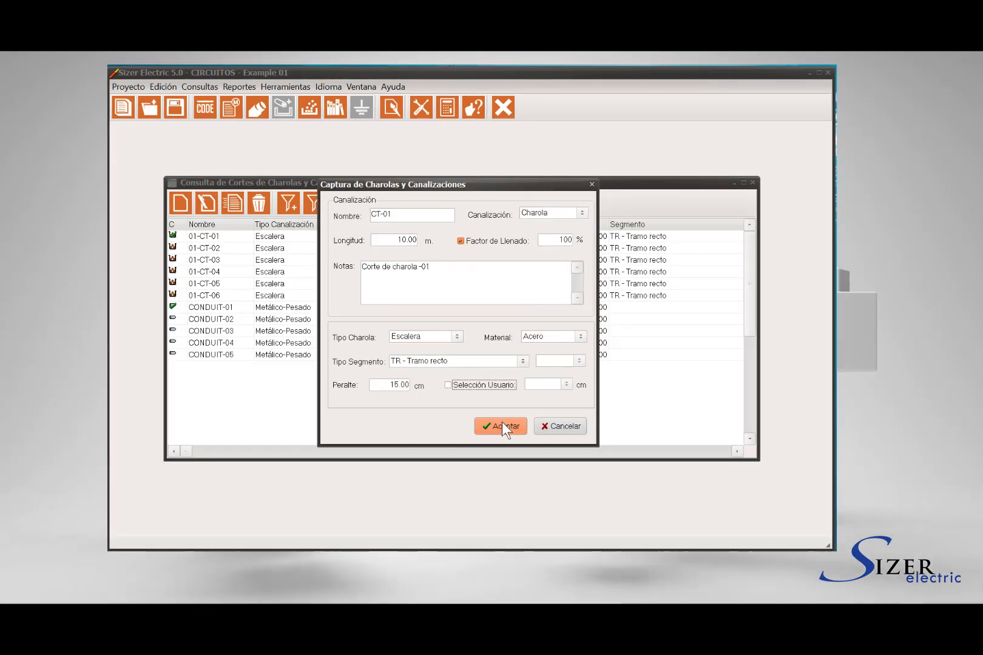
# - Save the CT-01 tray record and decline capturing another one
pyautogui.click(501, 421)
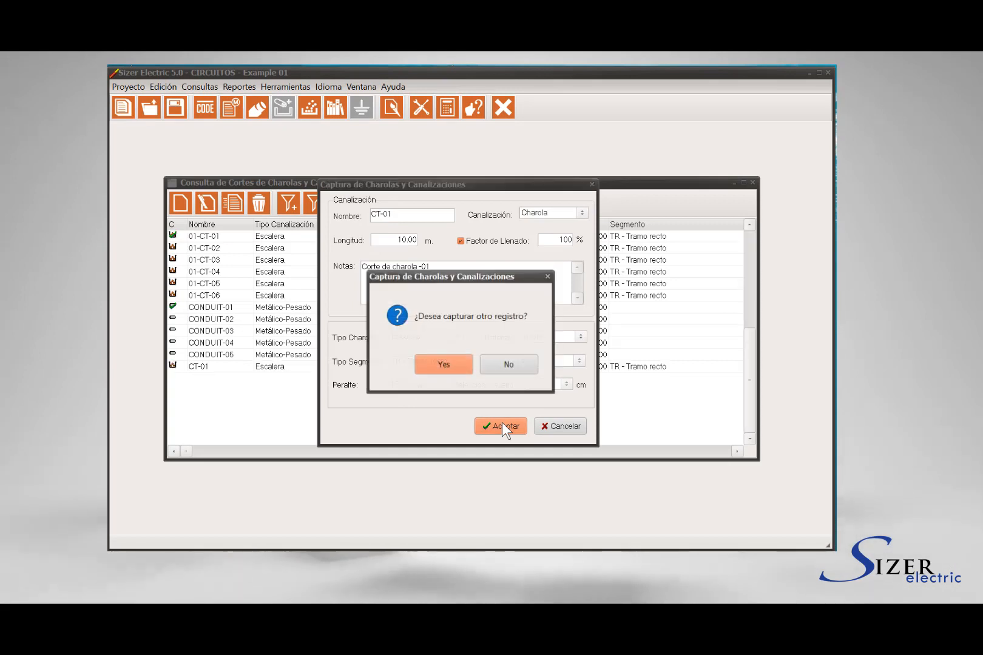
pyautogui.click(508, 364)
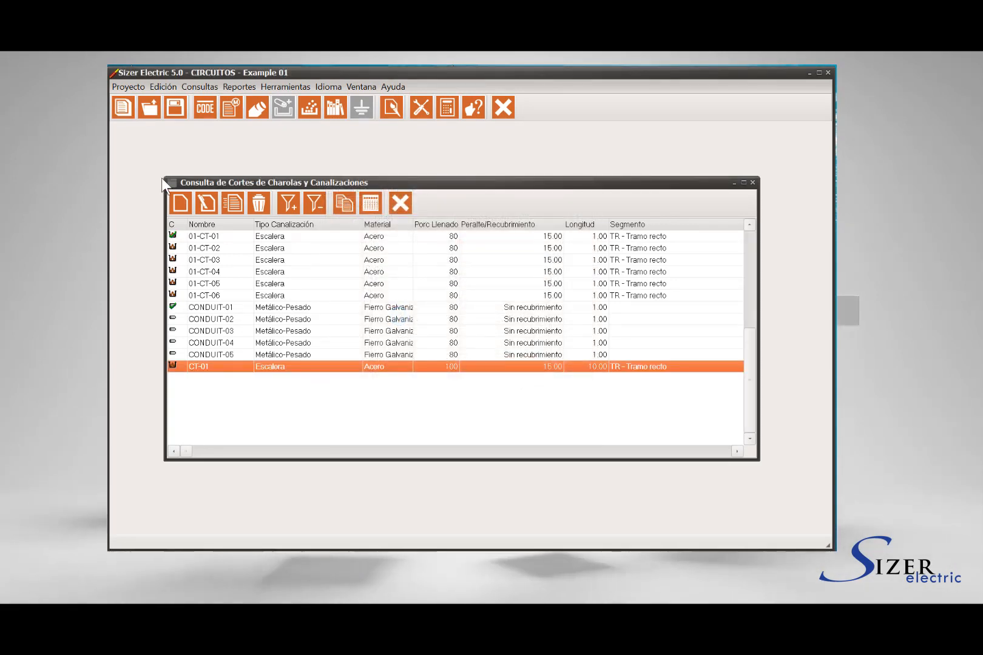
# - Add a new raceway TUBO-01 of type Tubo Conduit, 10 m long, with a custom Factor de Llenado of 100% and the note Tubo-01
pyautogui.click(184, 205)
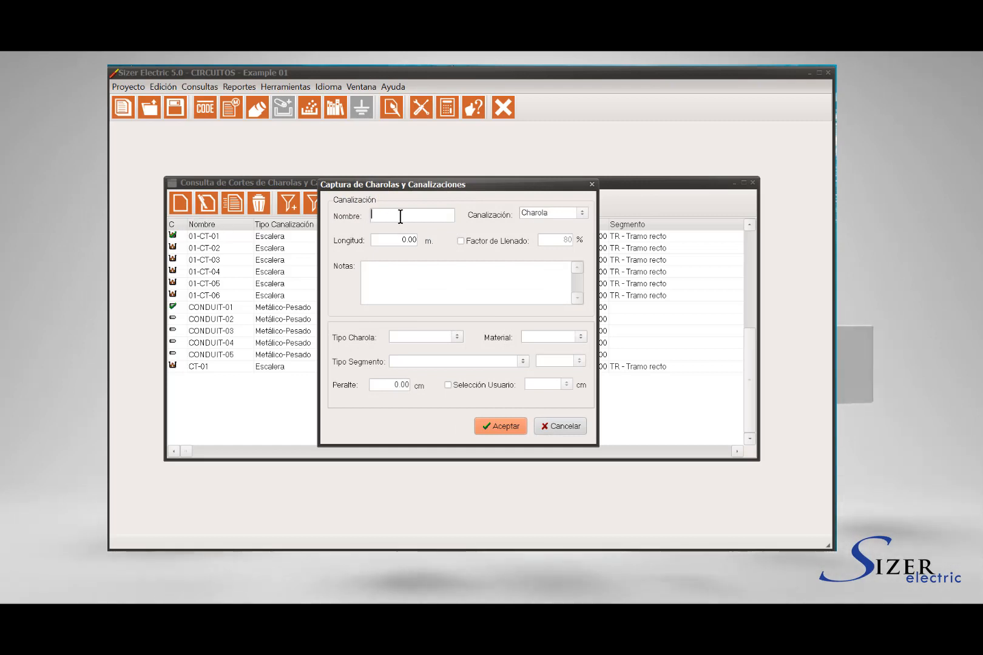
pyautogui.write('TUBO-01')
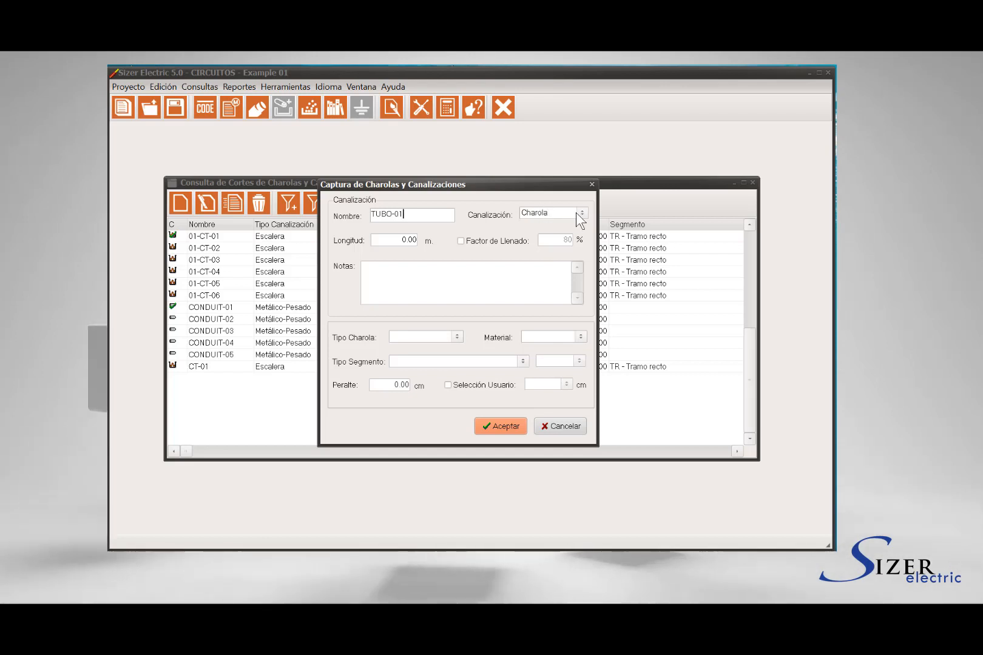
pyautogui.click(580, 212)
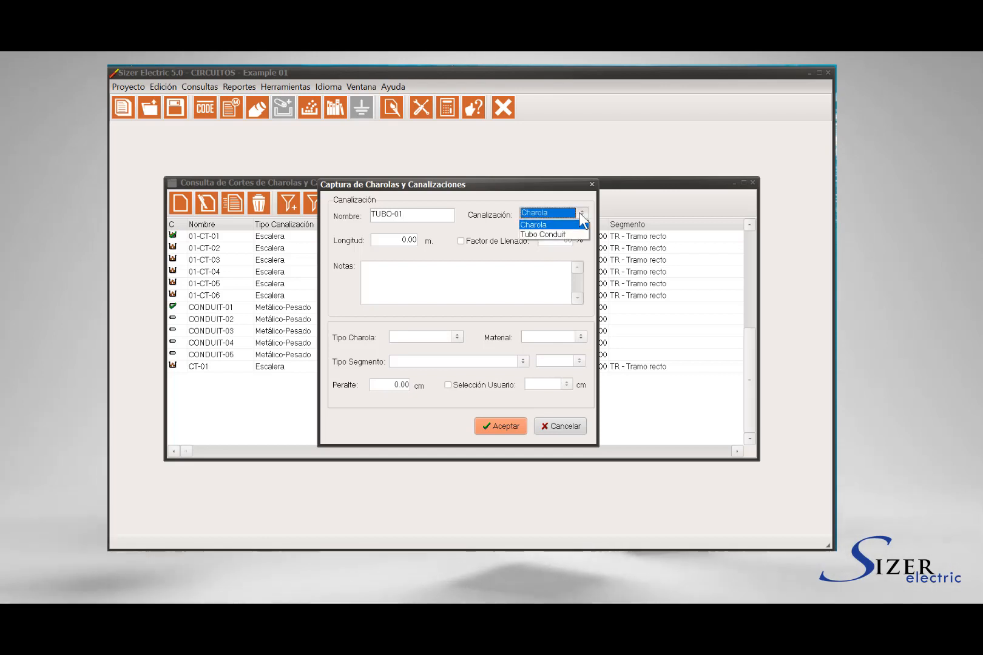
pyautogui.click(578, 234)
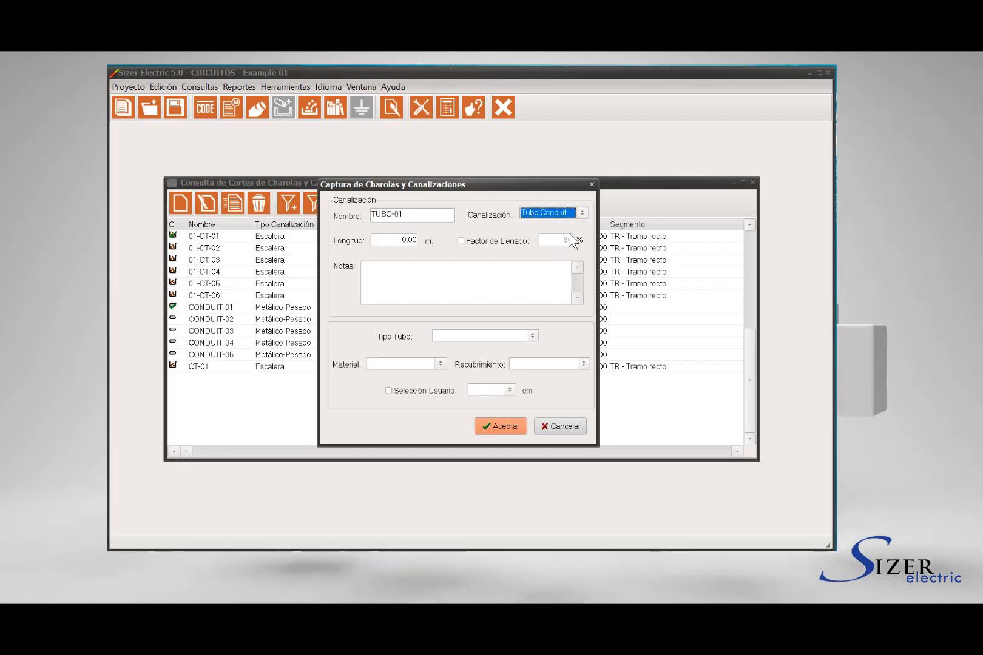
pyautogui.click(395, 240)
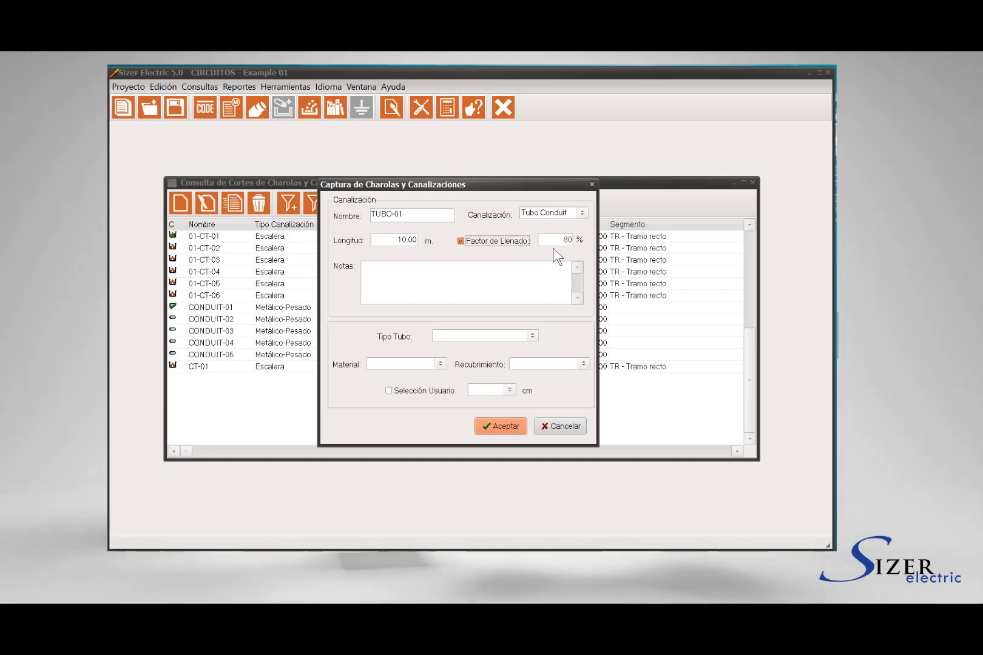
pyautogui.write('100')
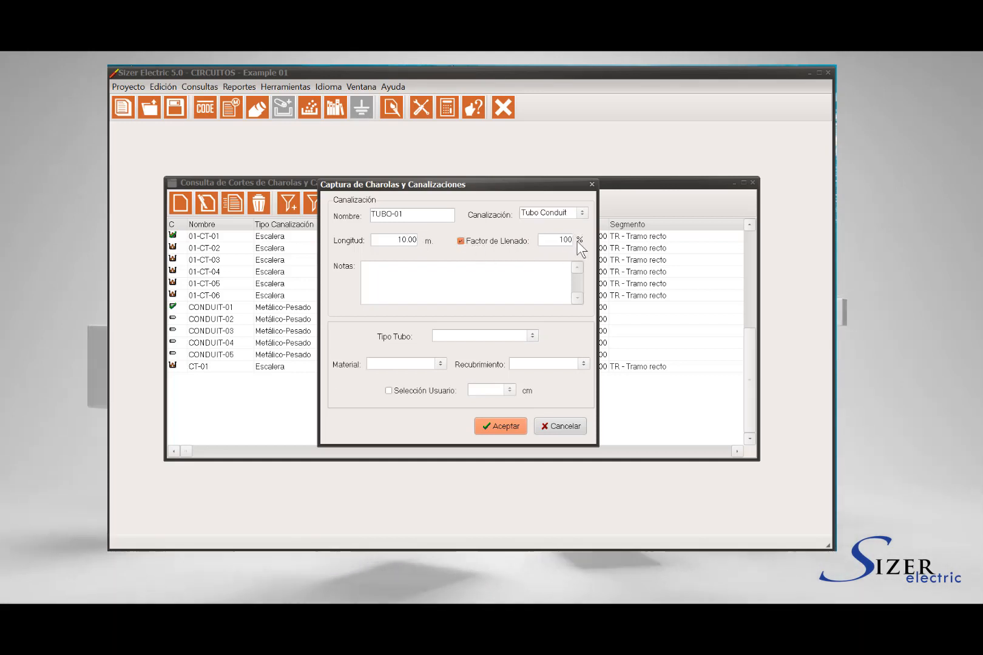
# - Set the tube type of TUBO-01 to Metálico-Ligero, its material to Fierro Galvanizado and its Recubrimiento to Sin recubrimiento
pyautogui.click(533, 336)
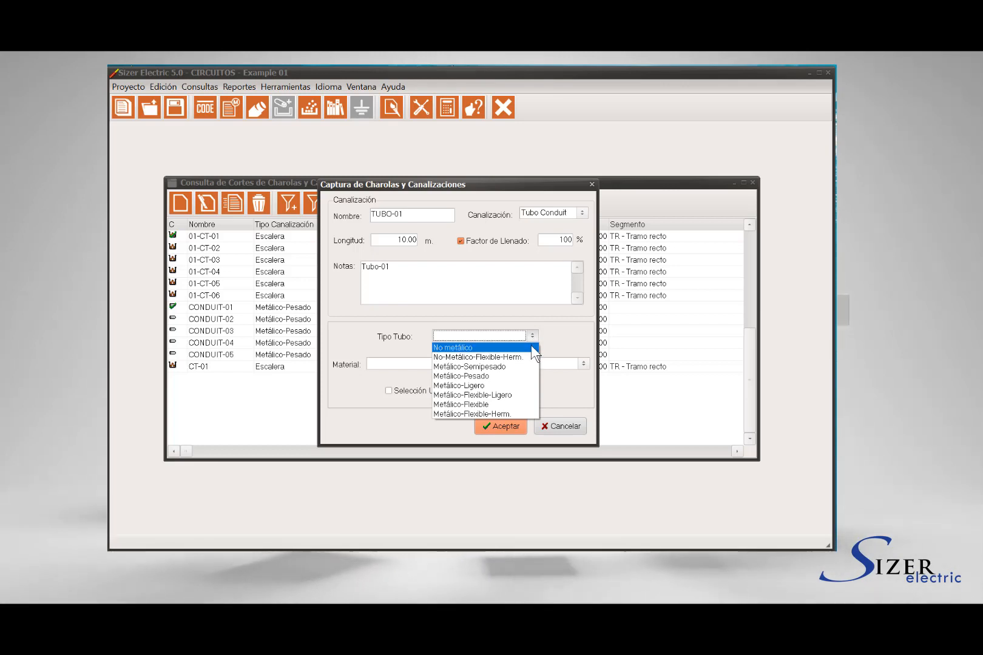
pyautogui.click(529, 385)
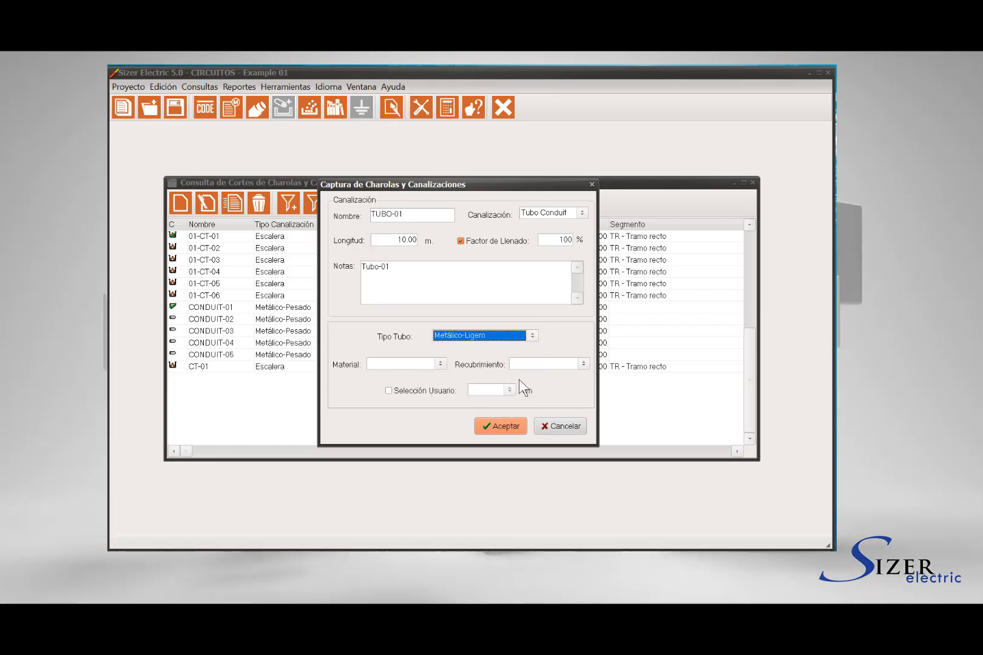
pyautogui.click(441, 364)
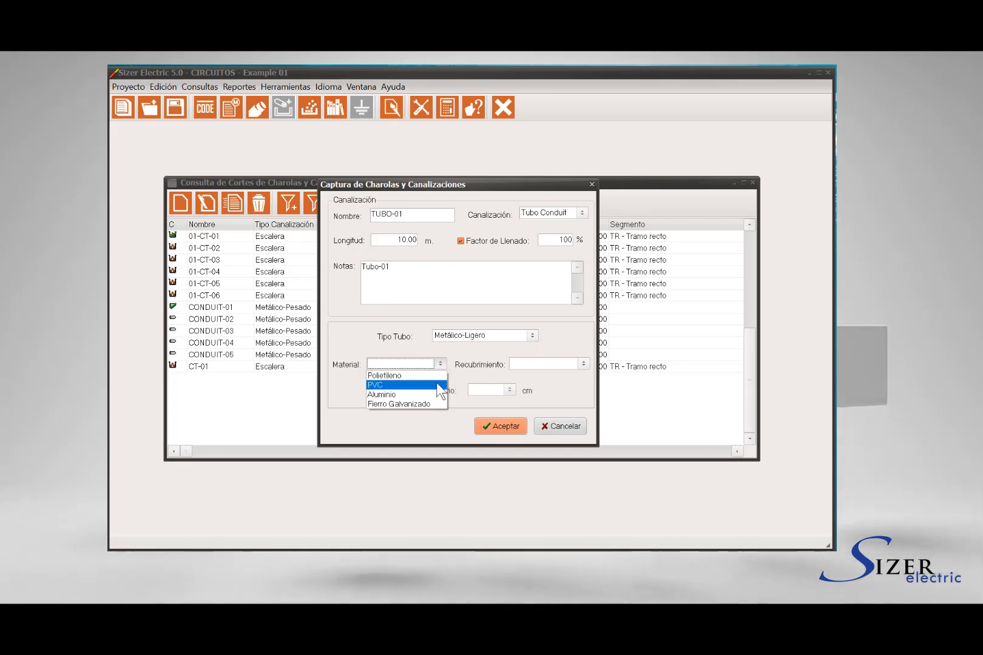
pyautogui.click(425, 404)
pyautogui.click(584, 363)
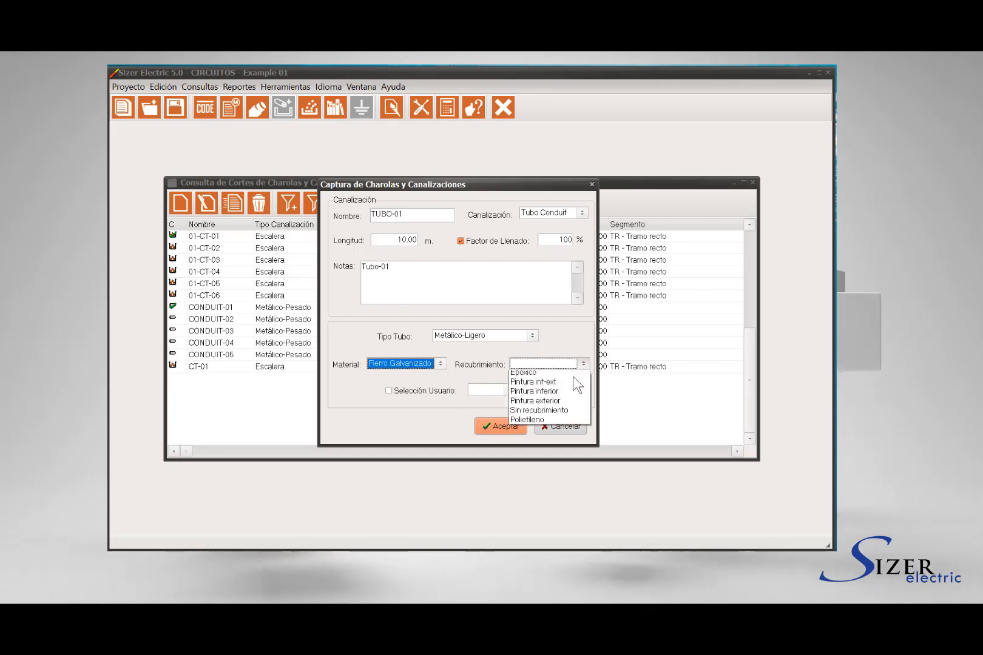
pyautogui.click(564, 413)
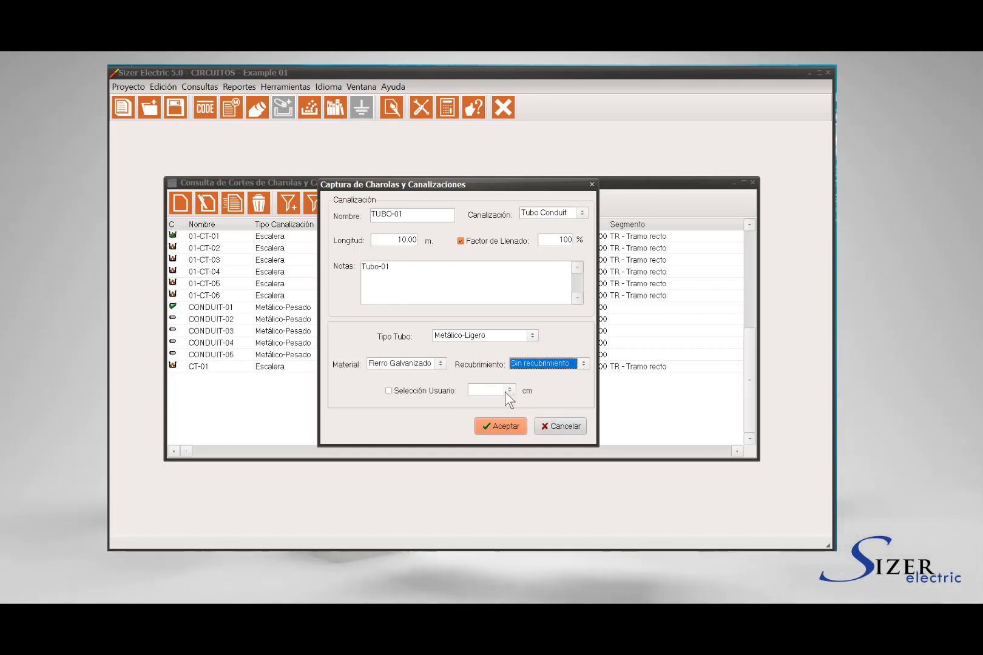
pyautogui.click(389, 391)
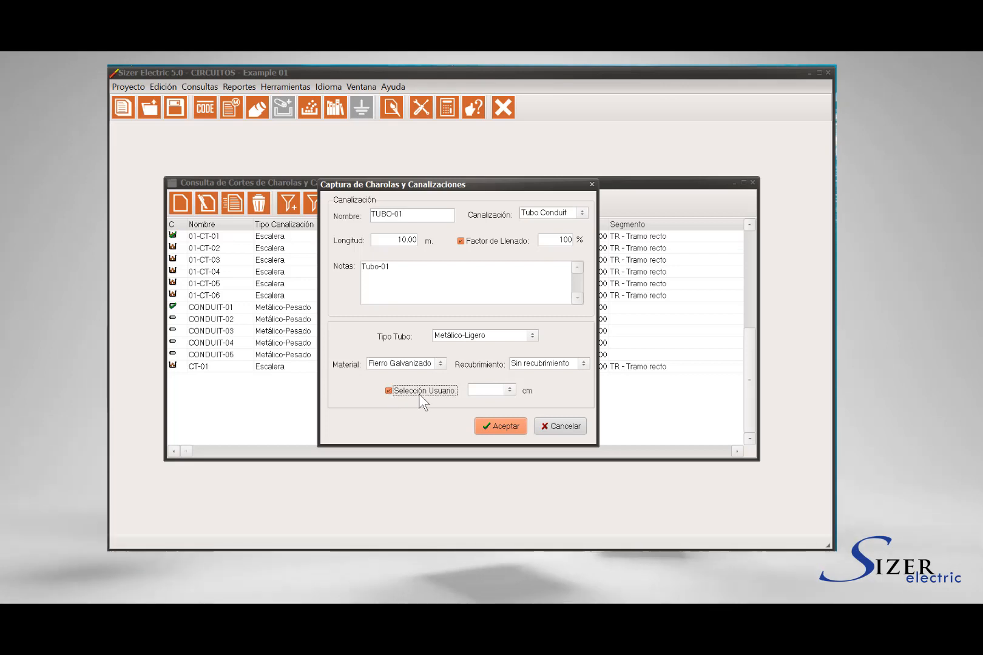
pyautogui.click(510, 390)
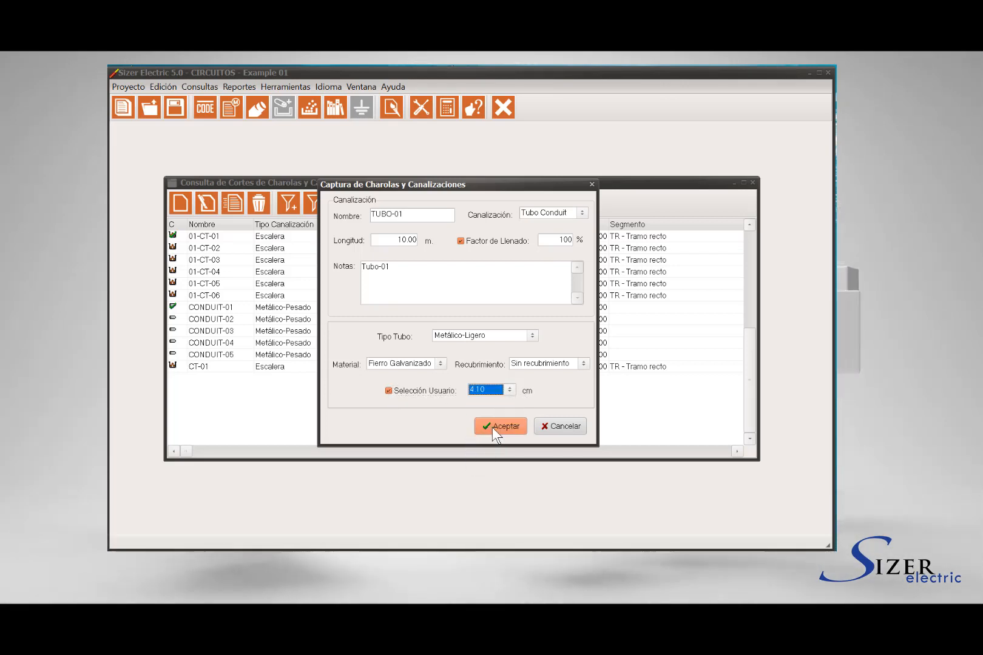
pyautogui.click(388, 390)
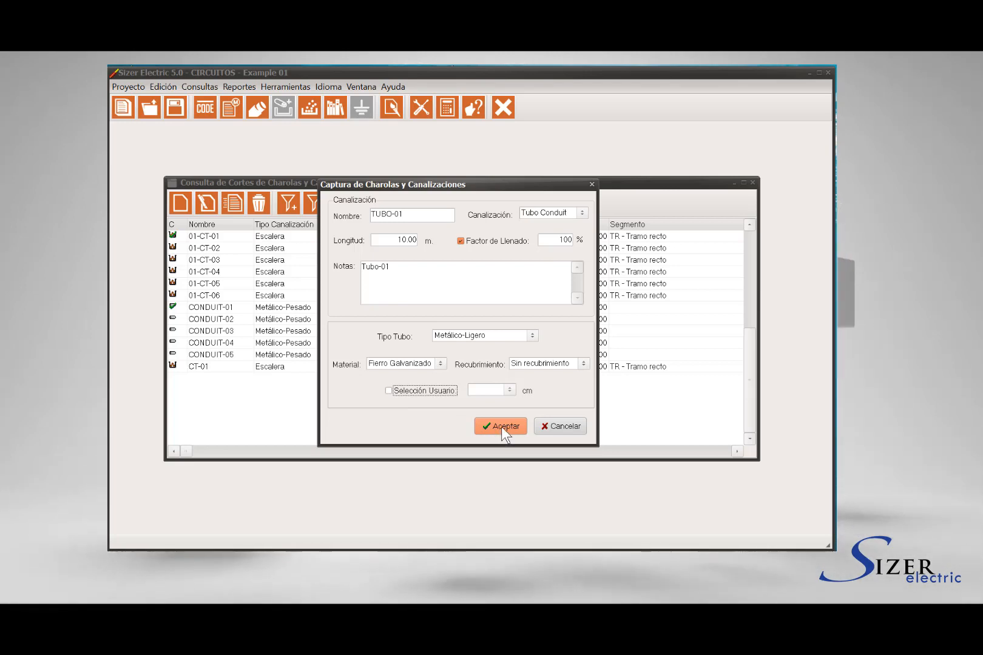
# - Save the TUBO-01 conduit record and decline capturing another one
pyautogui.click(501, 425)
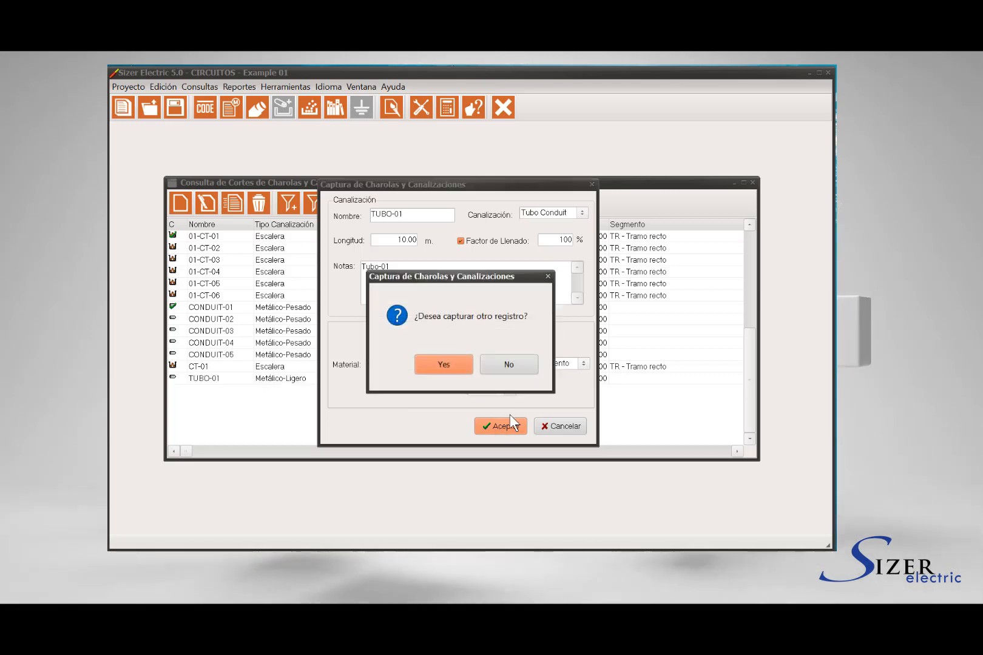
pyautogui.click(512, 365)
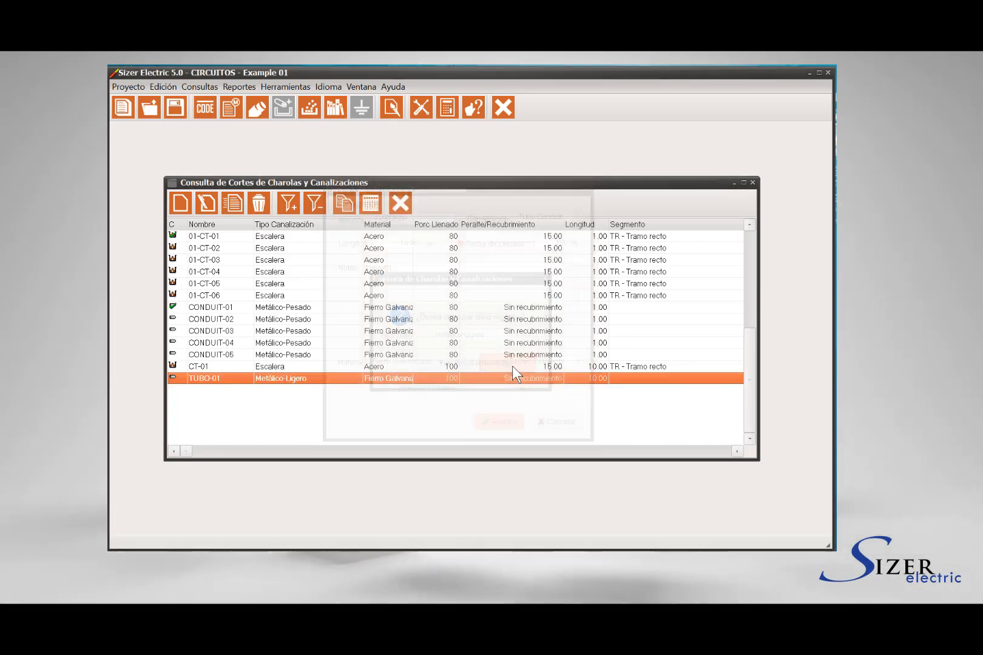
# - Look through the CT-01, TUBO-01 and CONDUIT-01 entries in the list of tray and raceway sections, and close the list
pyautogui.click(231, 365)
pyautogui.click(231, 375)
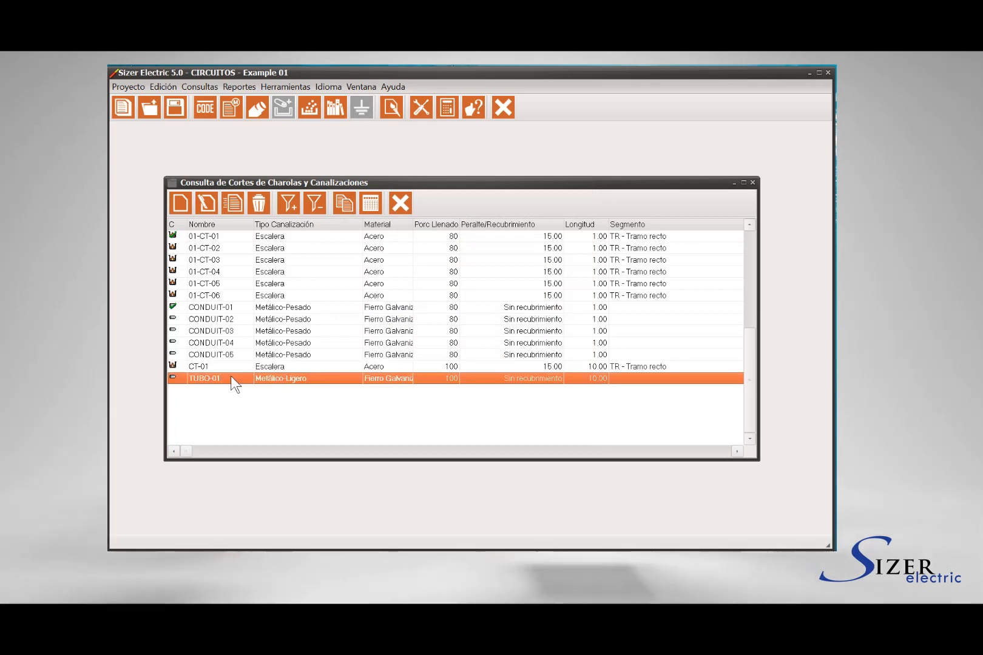
pyautogui.click(232, 367)
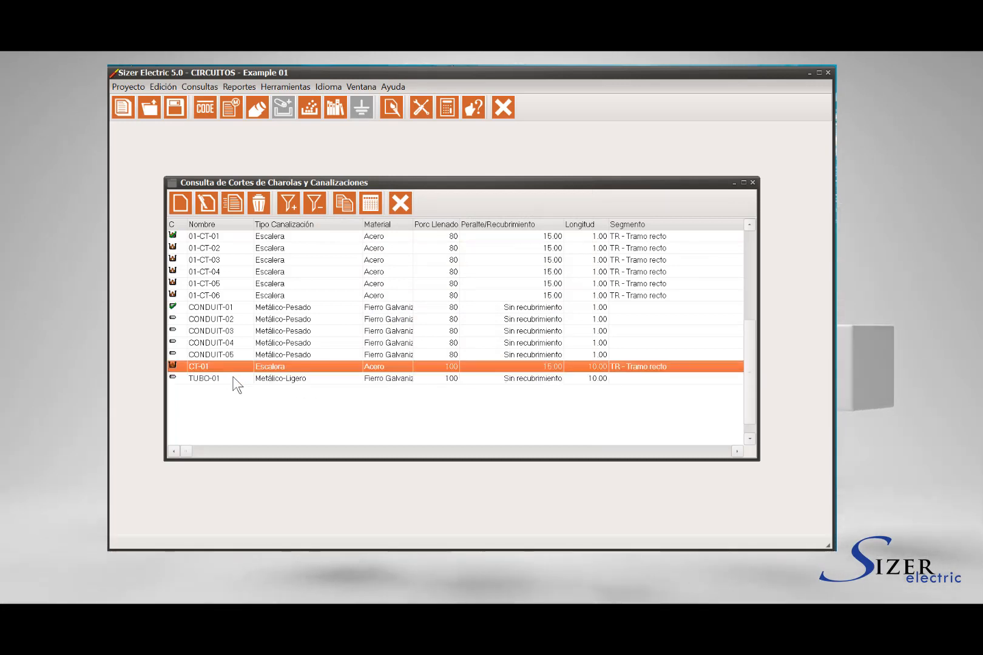
pyautogui.click(234, 378)
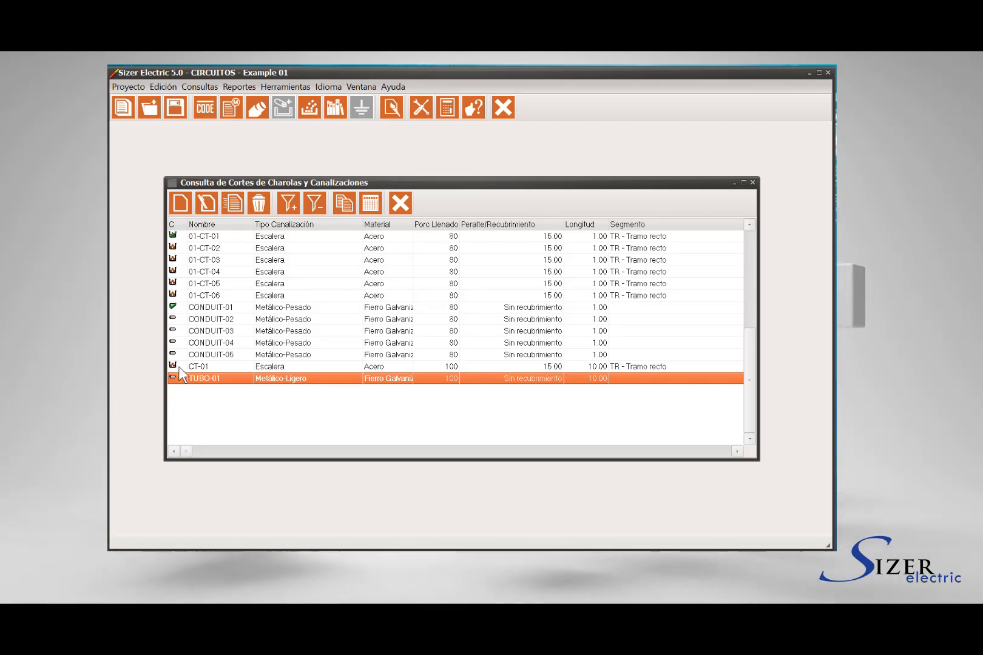
pyautogui.click(181, 308)
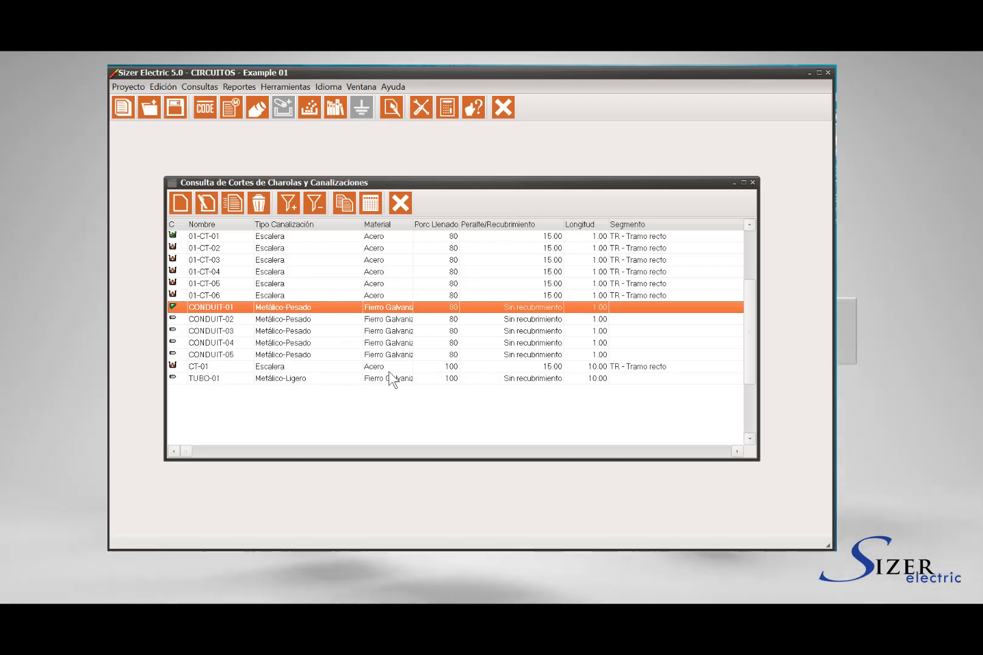
pyautogui.click(401, 204)
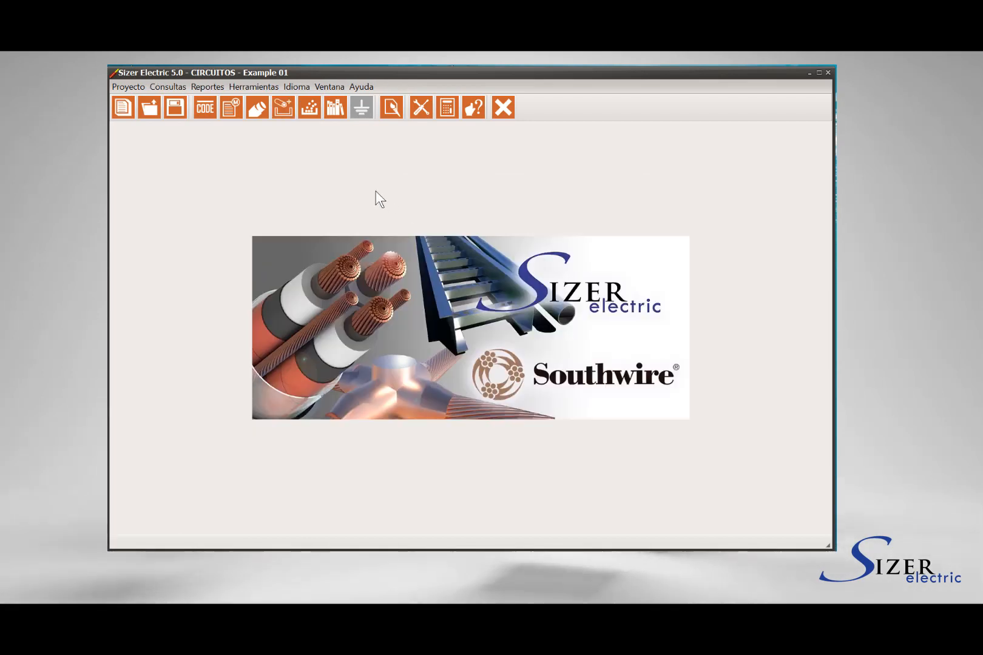
# - Open the Asignación de circuitos a charolas window for the Example 01 project
pyautogui.click(176, 88)
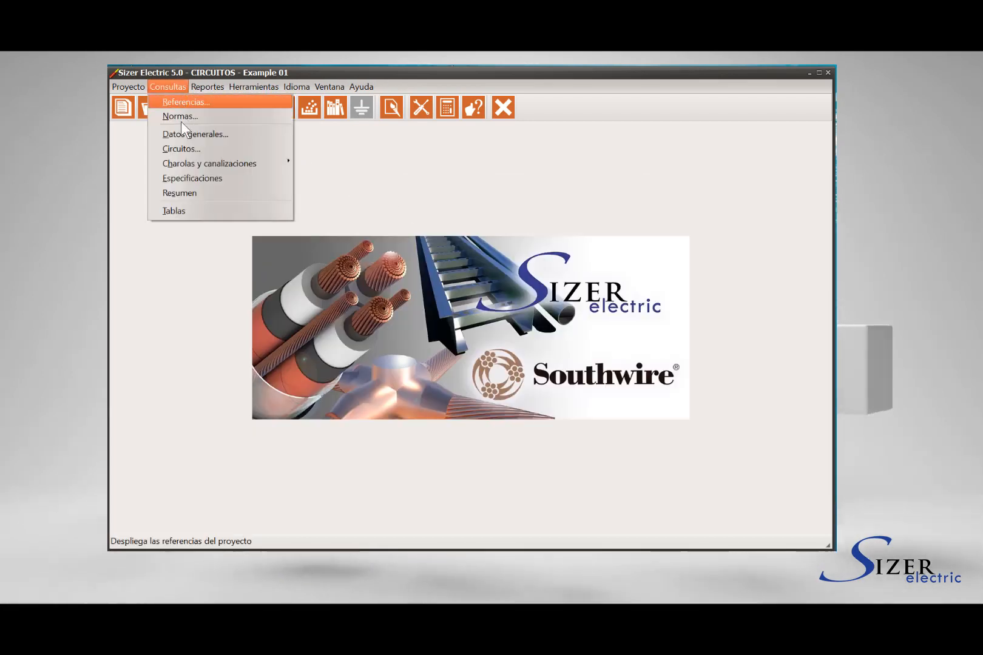
pyautogui.moveTo(185, 165)
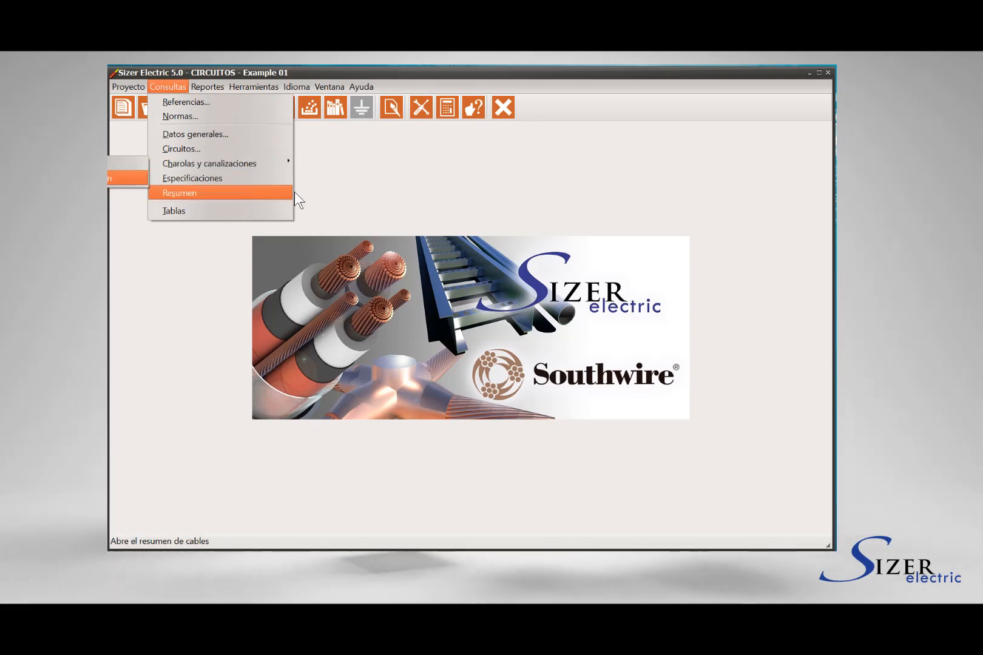
pyautogui.click(340, 193)
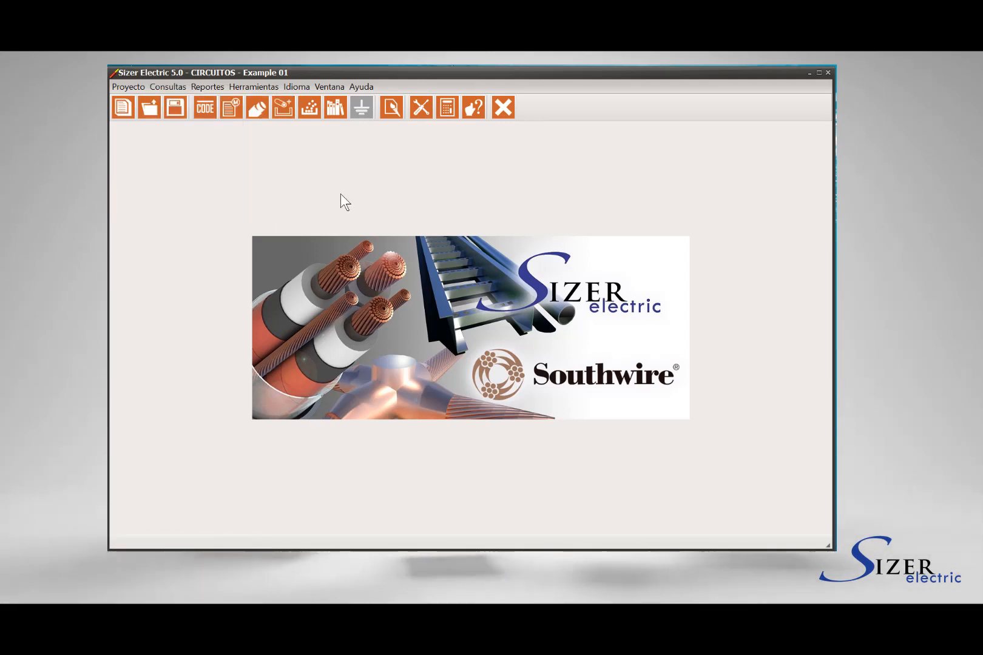
pyautogui.click(310, 109)
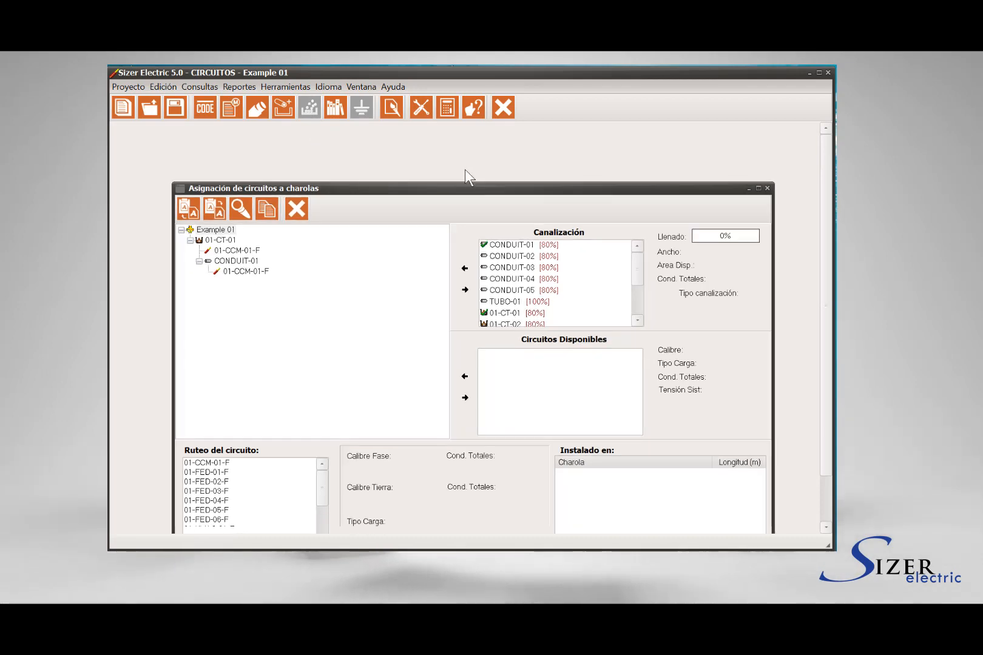
# - Reposition and widen the circuit assignment window, and view the fill and type details of raceways CT-01 and TUBO-01
pyautogui.moveTo(466, 126); pyautogui.dragTo(456, 132)
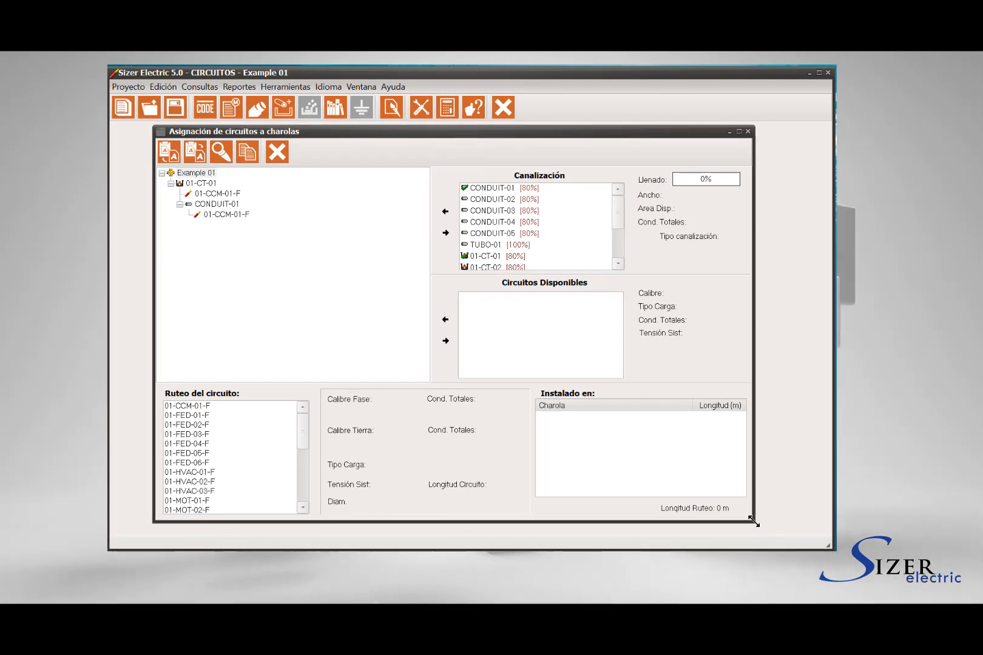
pyautogui.moveTo(754, 523); pyautogui.dragTo(812, 524)
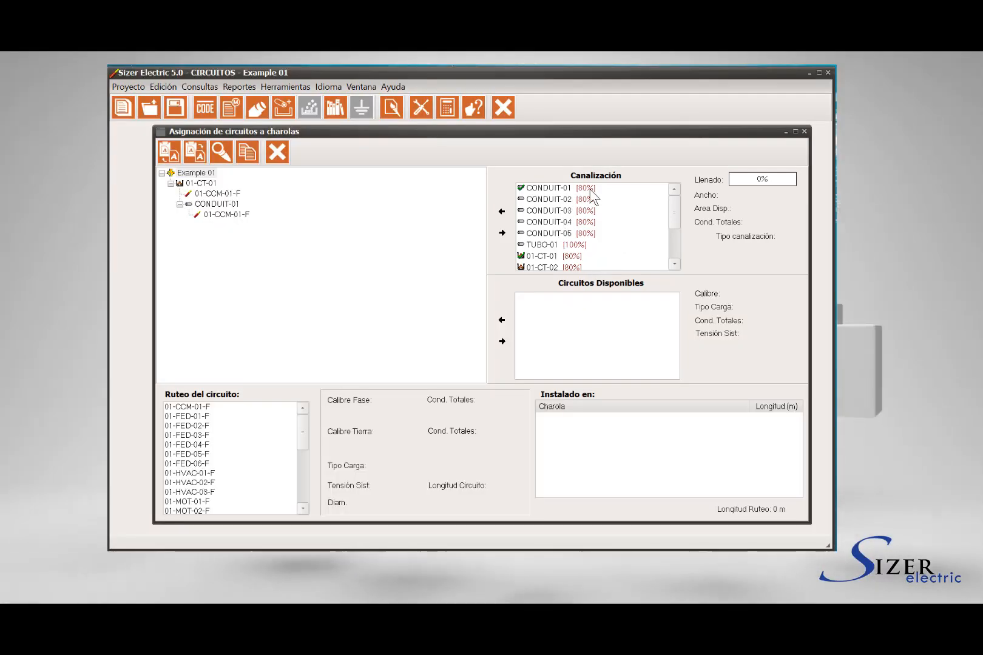
pyautogui.moveTo(673, 210); pyautogui.dragTo(671, 249)
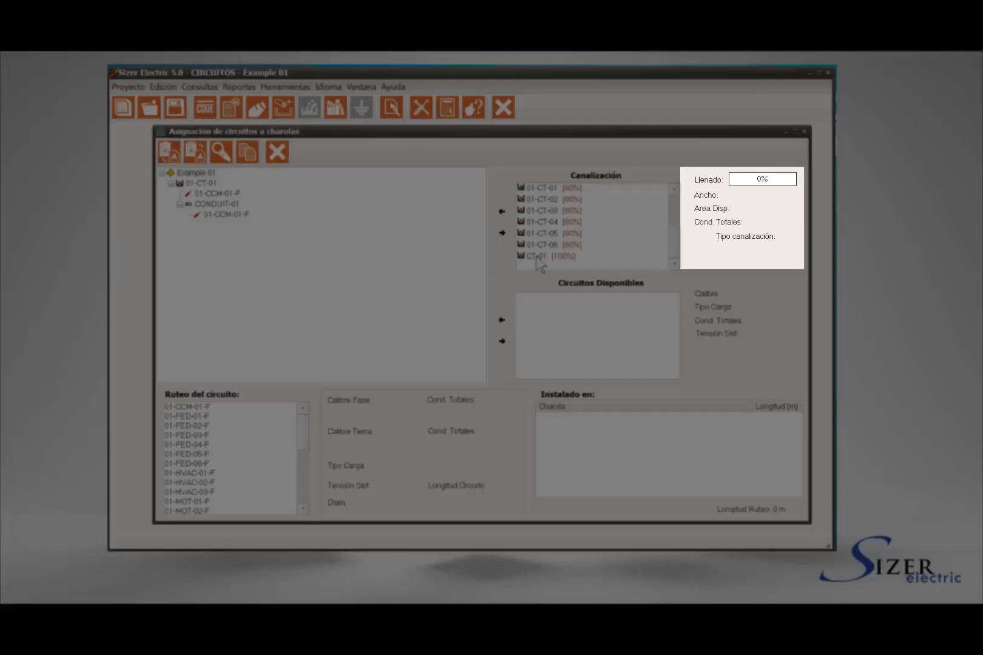
pyautogui.click(536, 256)
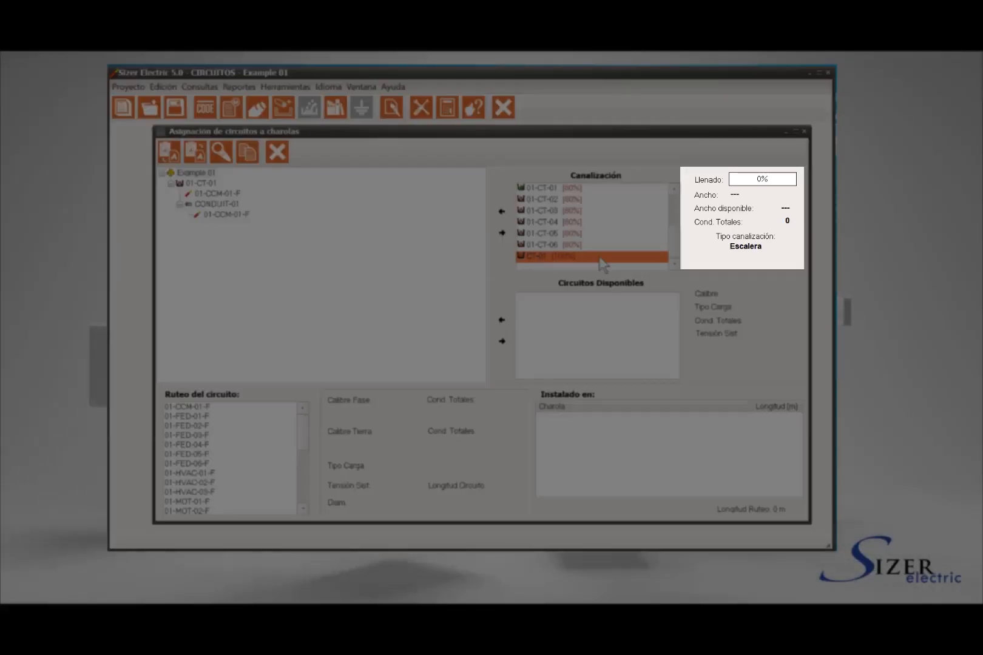
pyautogui.scroll(2, 614, 264)
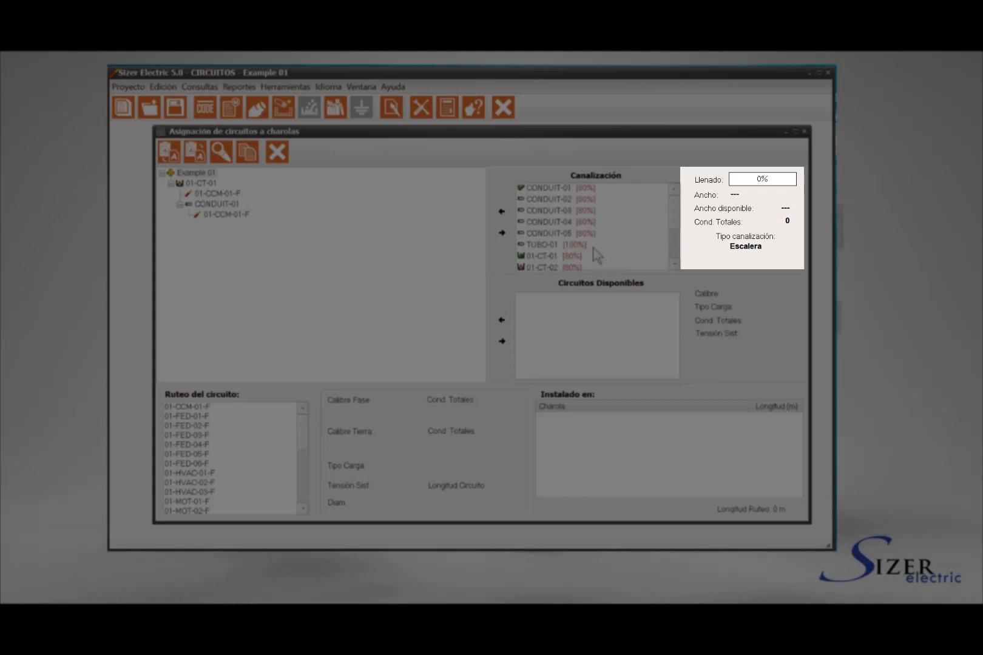
pyautogui.click(582, 245)
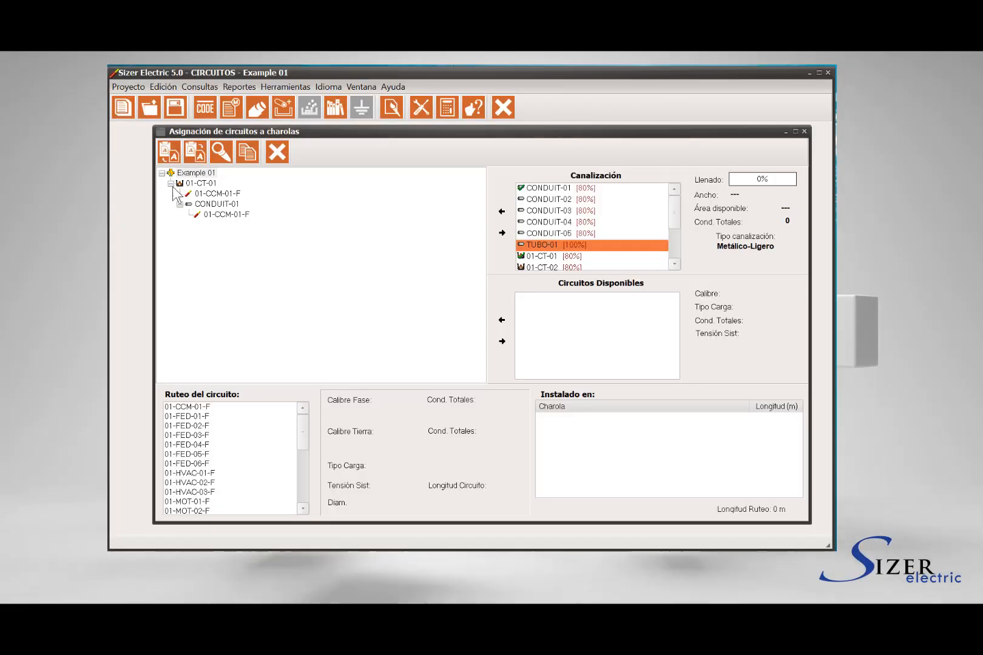
# - Collapse the 01-CT-01 branch in the project tree and select that tray to list its available circuits
pyautogui.click(171, 183)
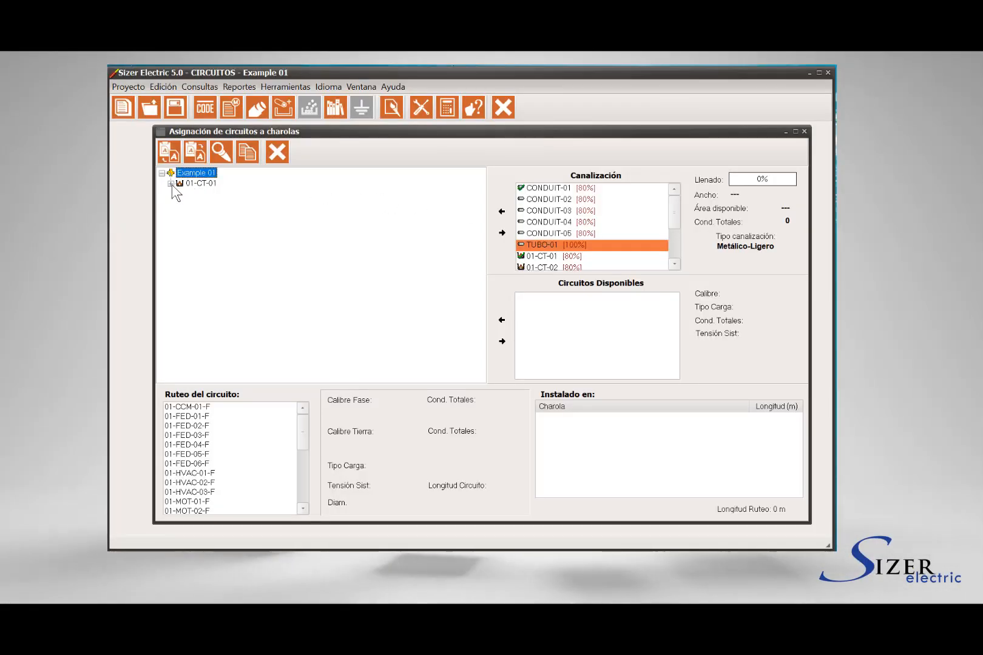
pyautogui.click(171, 183)
pyautogui.click(170, 183)
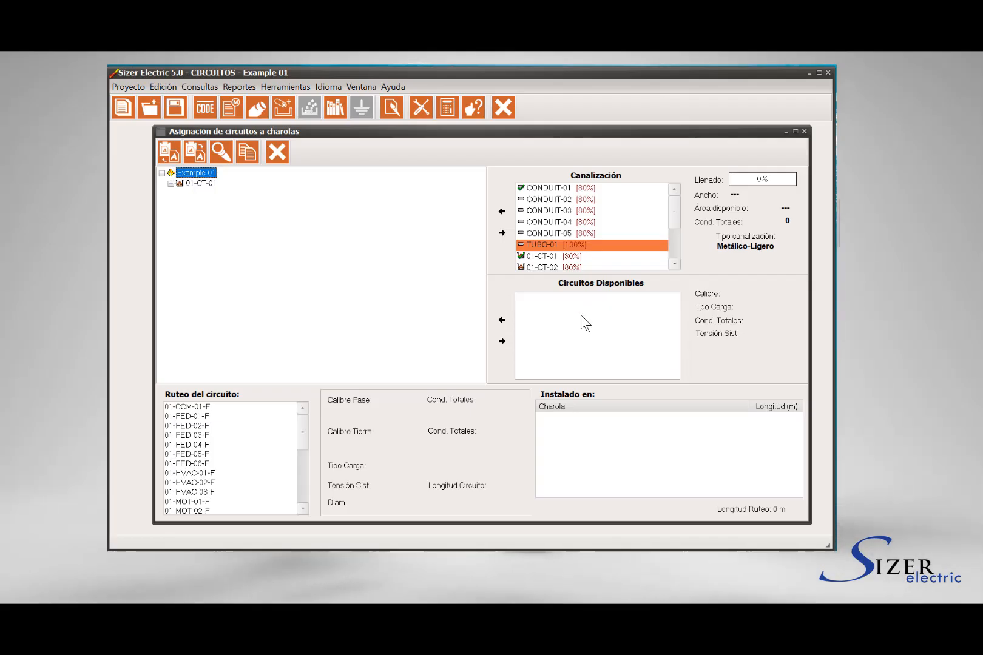
pyautogui.click(200, 183)
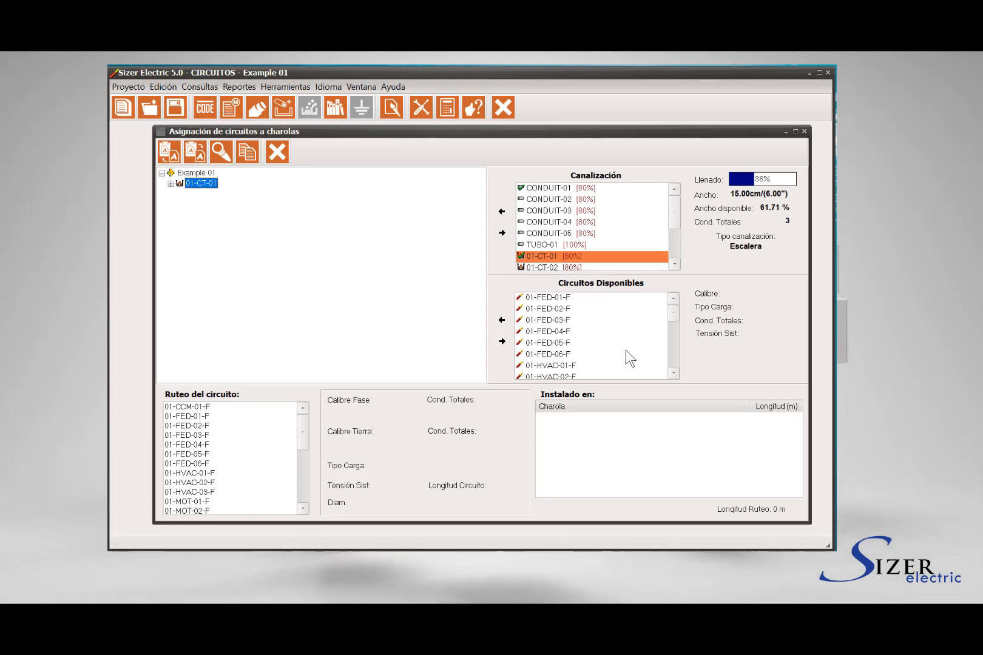
# - Review the cable data and installed raceways of circuits 01-FED-01-F, 01-FED-03-F and 01-CCM-01-F in the circuit routing list
pyautogui.click(200, 416)
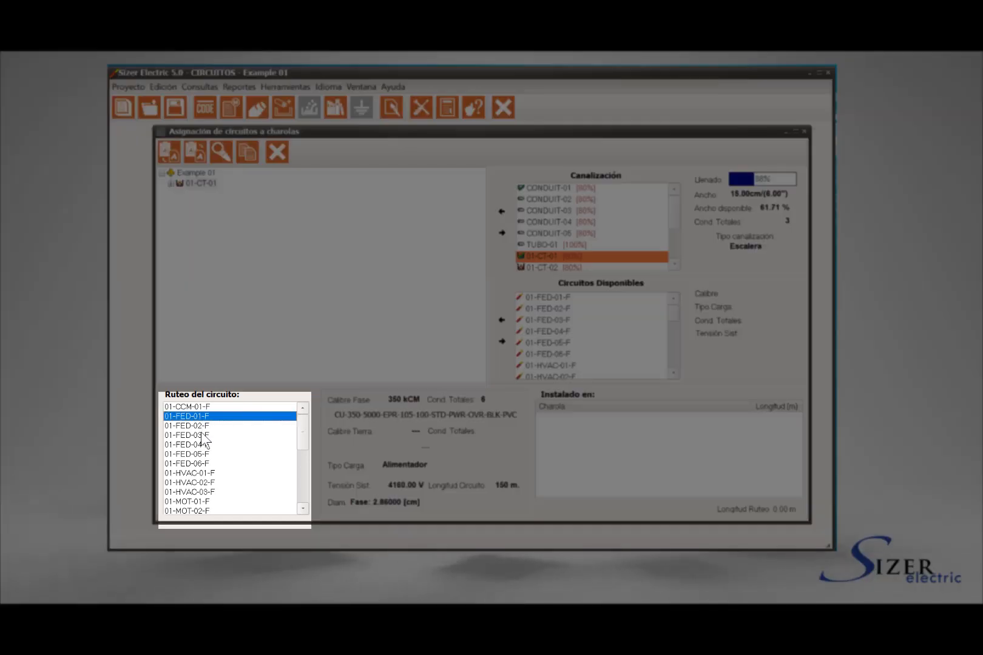
pyautogui.click(201, 435)
pyautogui.click(202, 407)
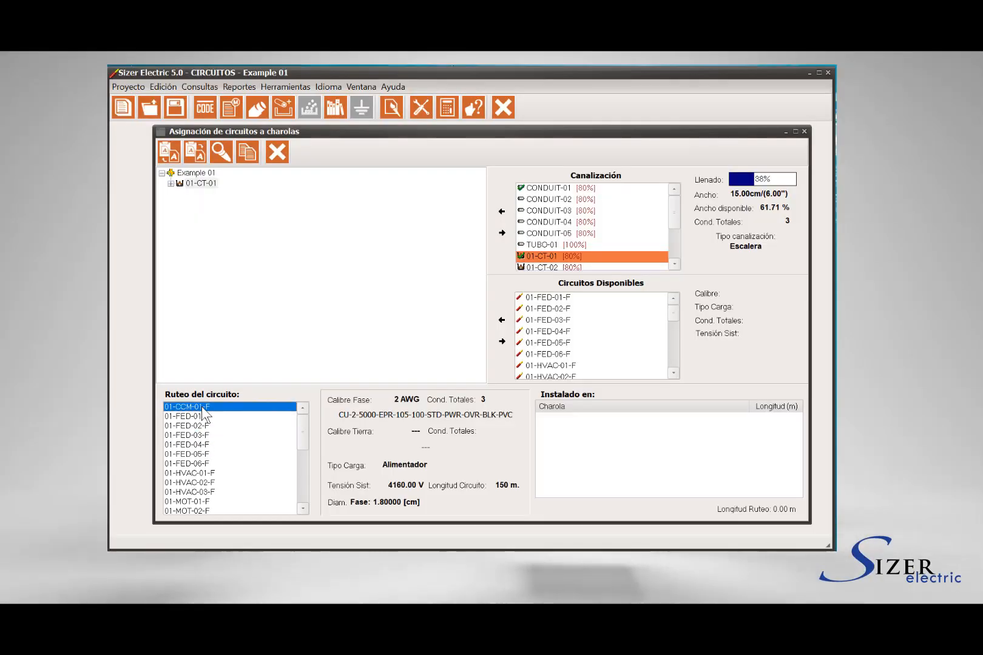
pyautogui.click(203, 416)
pyautogui.click(202, 435)
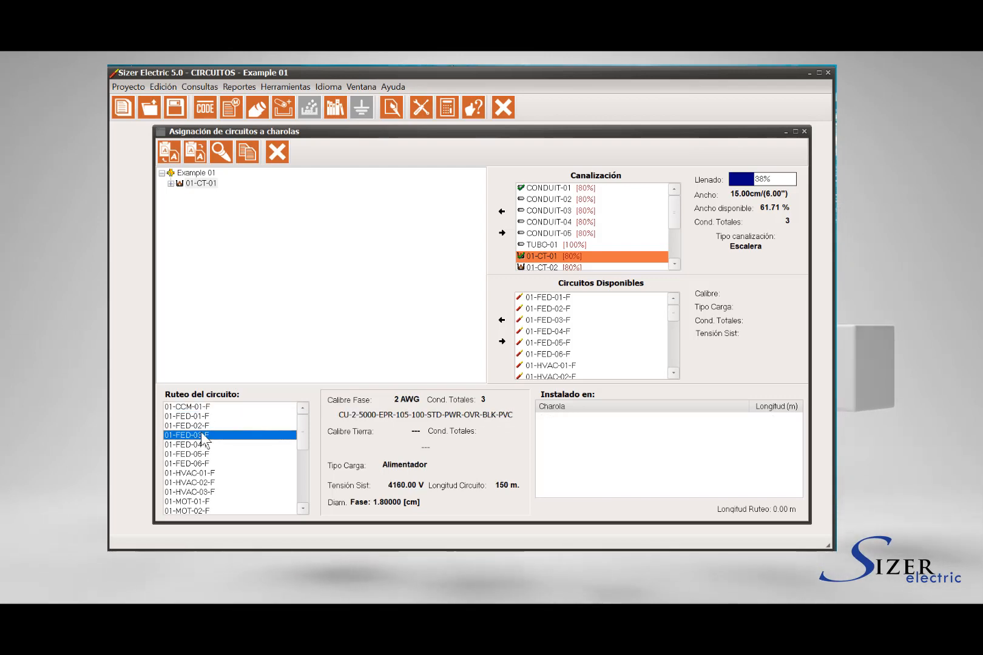
pyautogui.click(202, 407)
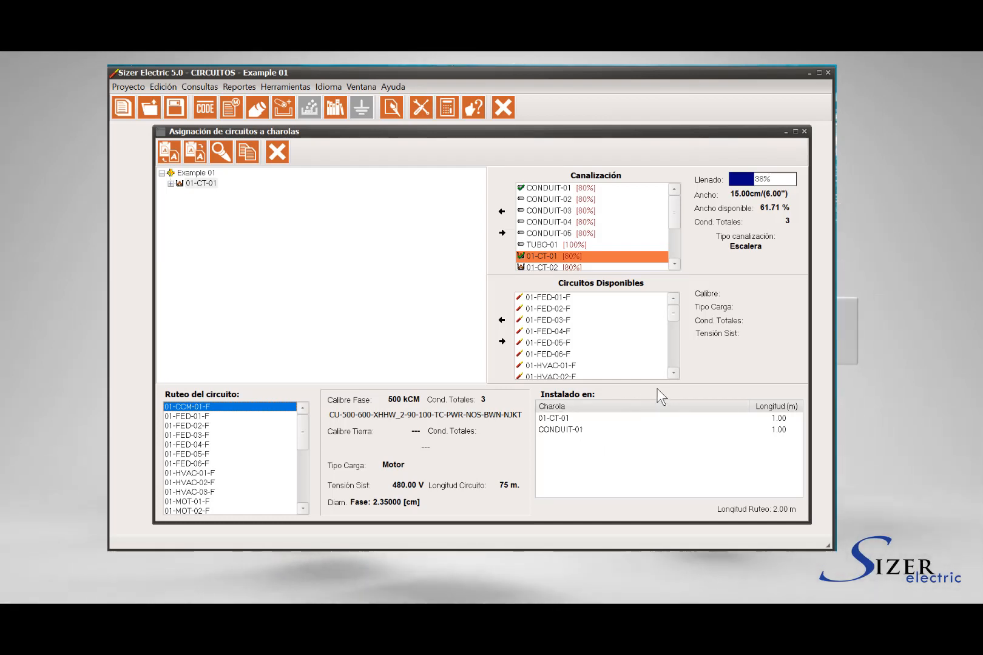
# - Add cable tray CT-01 to the Example 01 project tree
pyautogui.moveTo(674, 208); pyautogui.dragTo(674, 241)
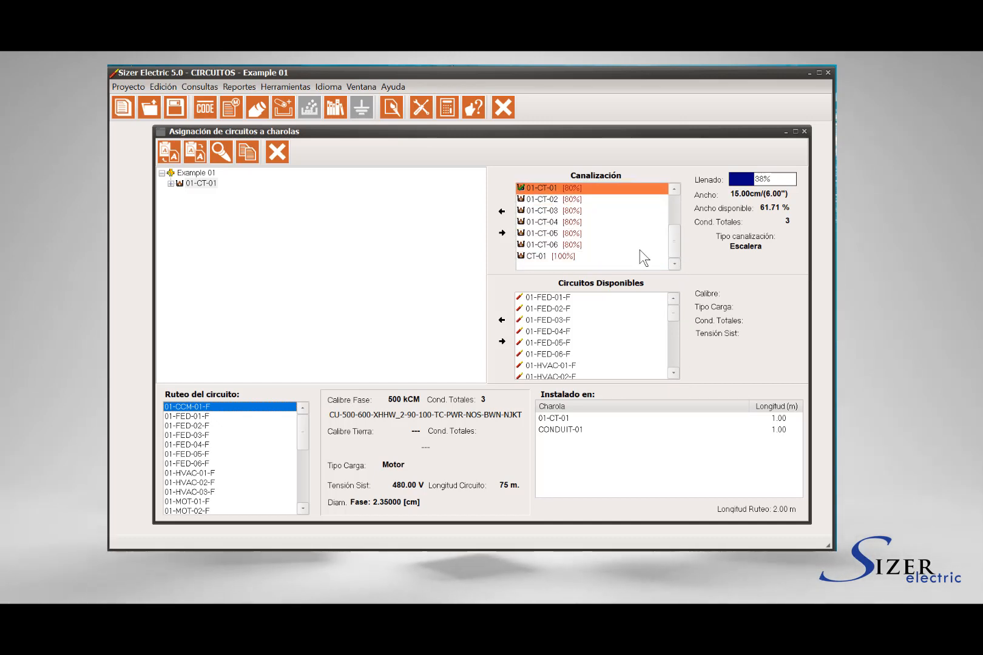
pyautogui.click(539, 255)
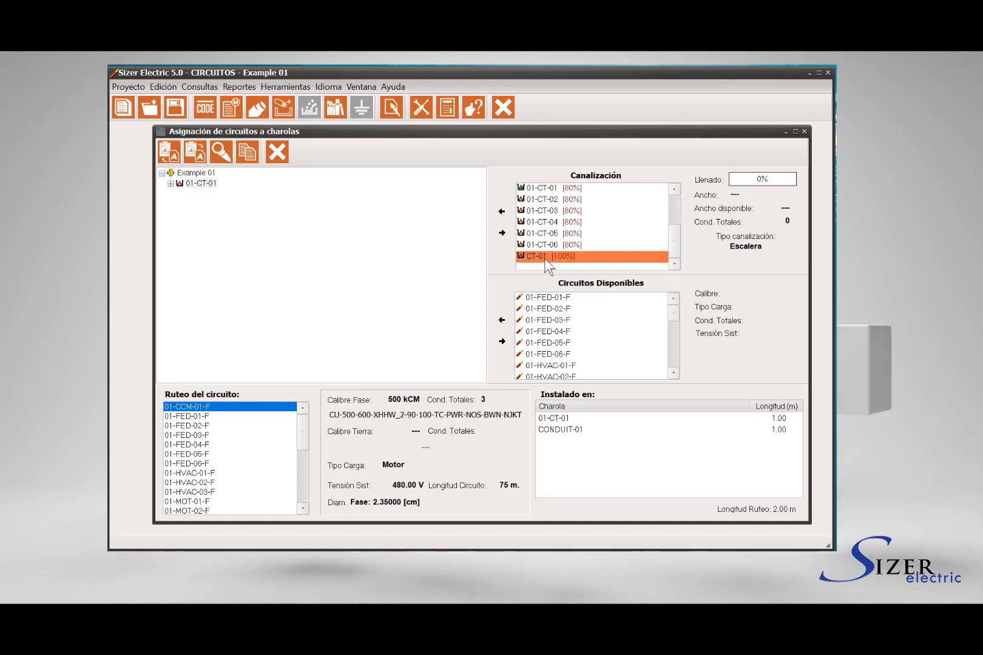
pyautogui.click(501, 211)
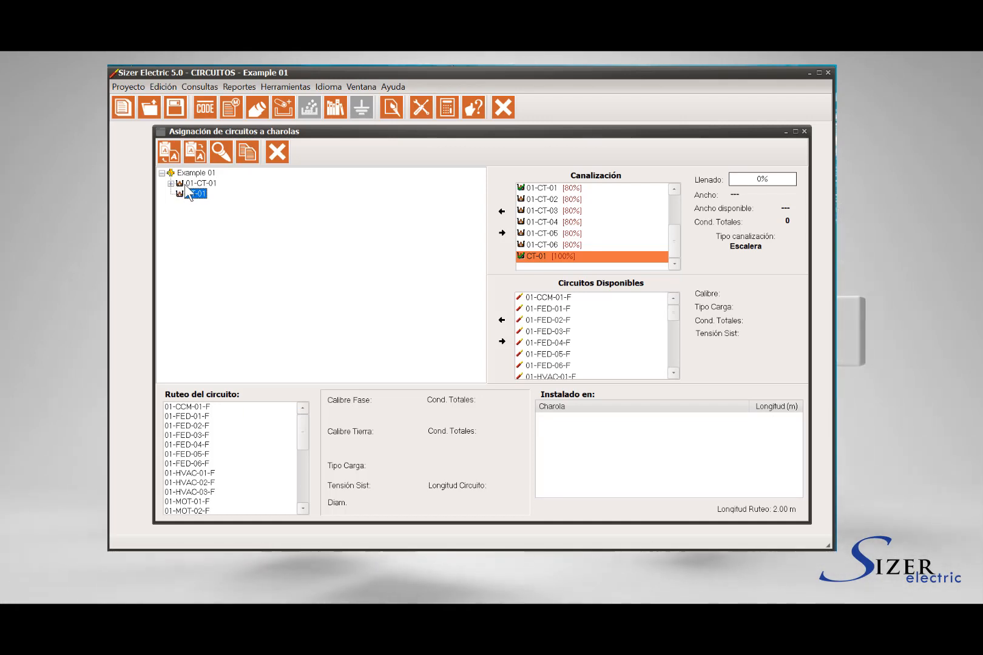
# - Expand 01-CT-01 in the project tree, compare the details of the tray and its nested CONDUIT-01, and collapse the branch
pyautogui.click(170, 183)
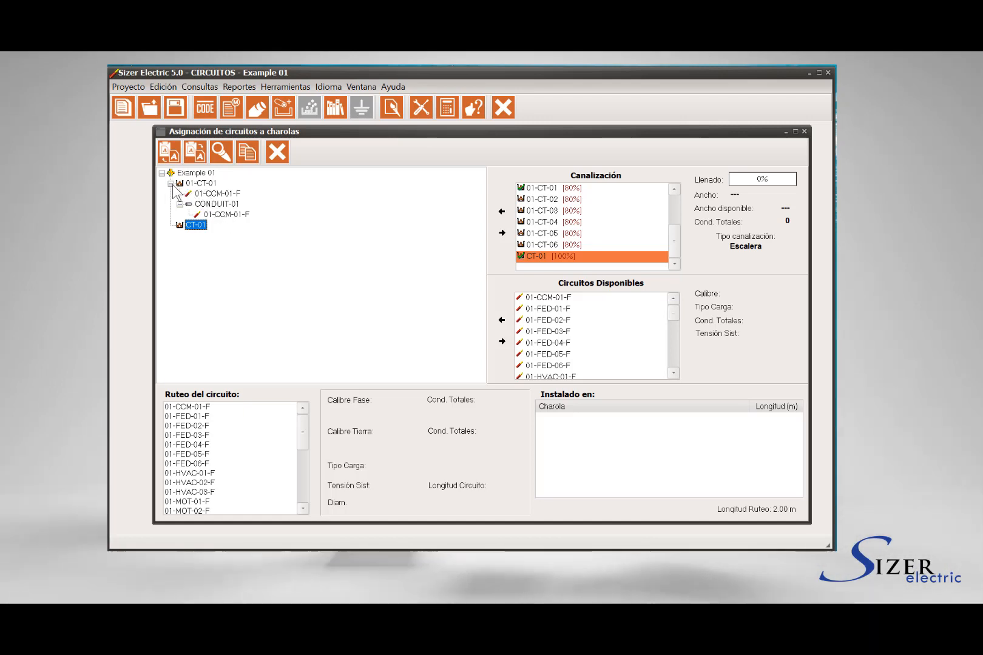
pyautogui.click(215, 204)
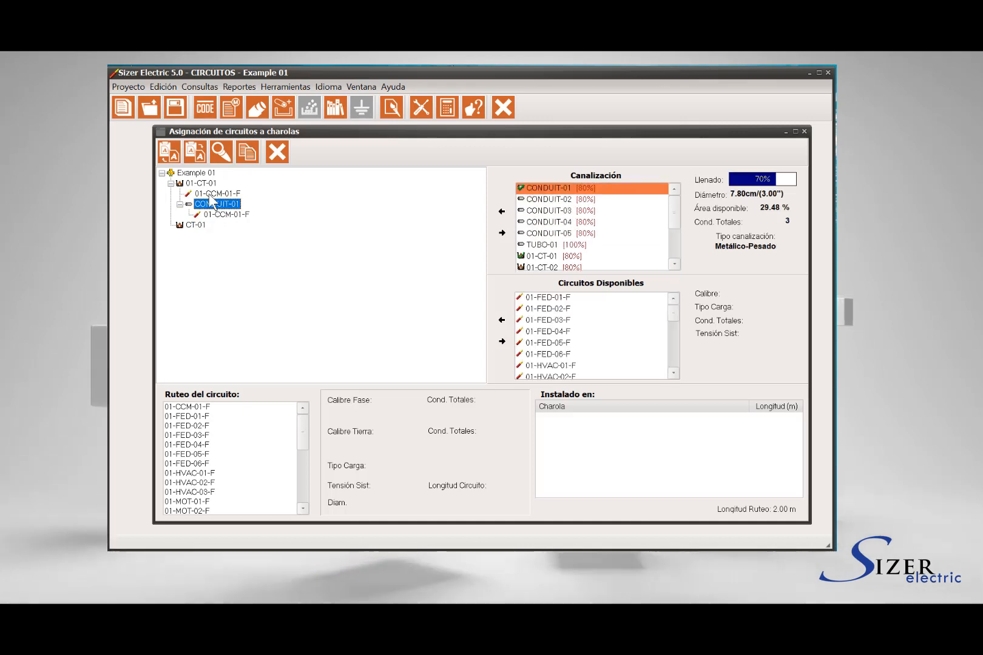
pyautogui.click(202, 184)
pyautogui.click(215, 204)
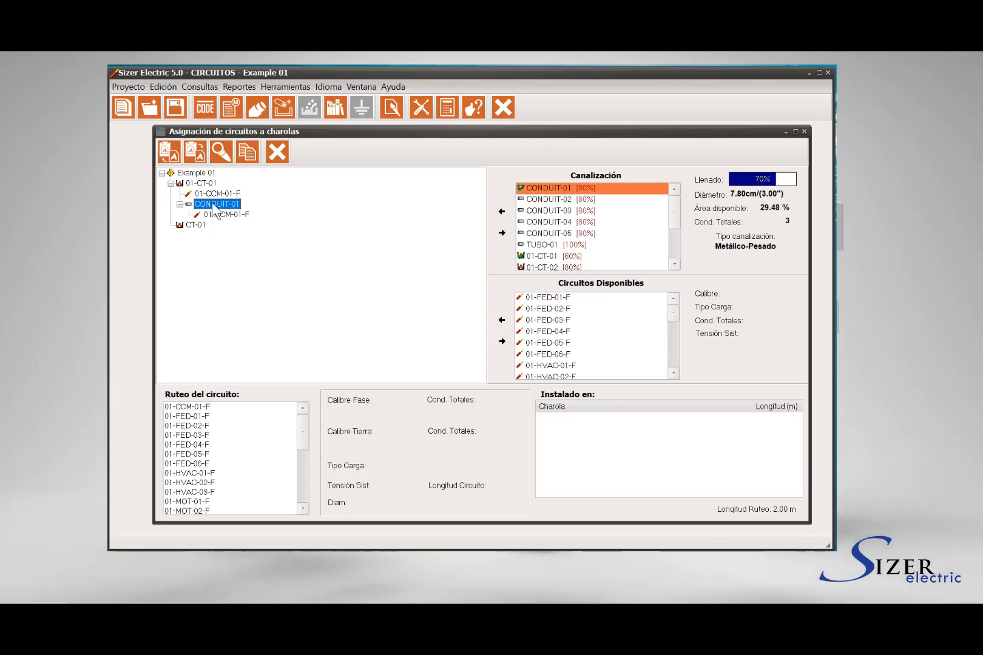
pyautogui.click(188, 184)
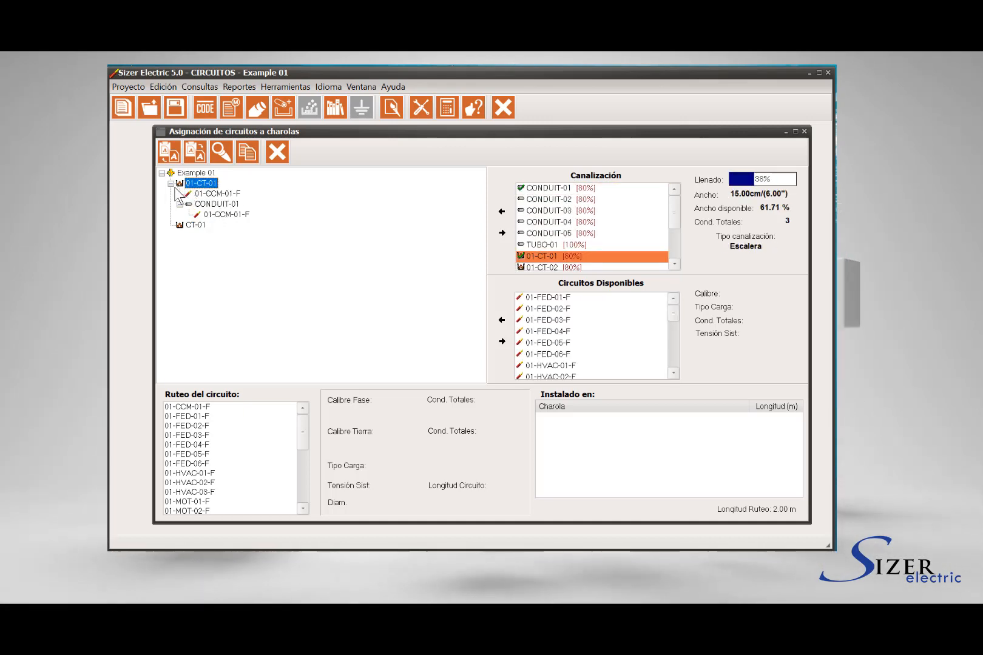
pyautogui.click(171, 184)
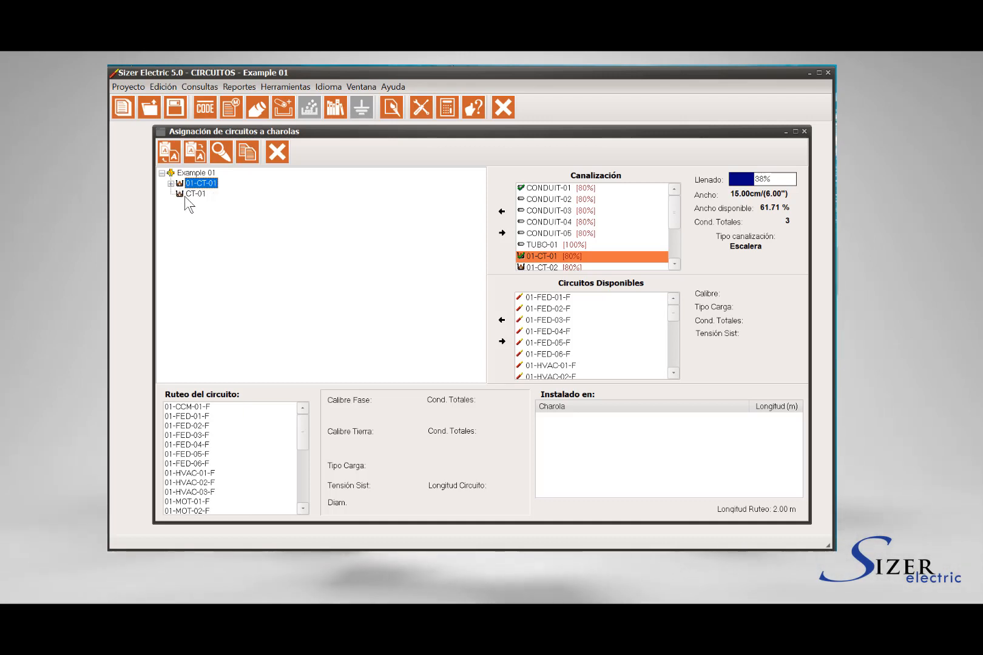
# - Check the available circuits for tray CT-01, assign circuit 01-FED-02-F to it, and display that circuit's routing
pyautogui.click(193, 194)
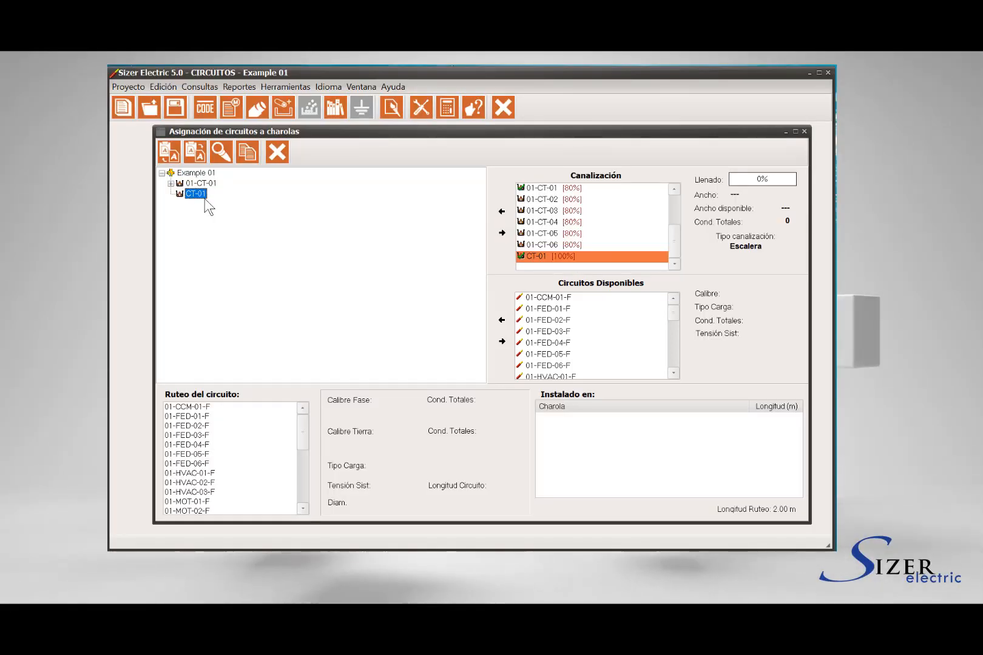
pyautogui.click(565, 299)
pyautogui.click(562, 310)
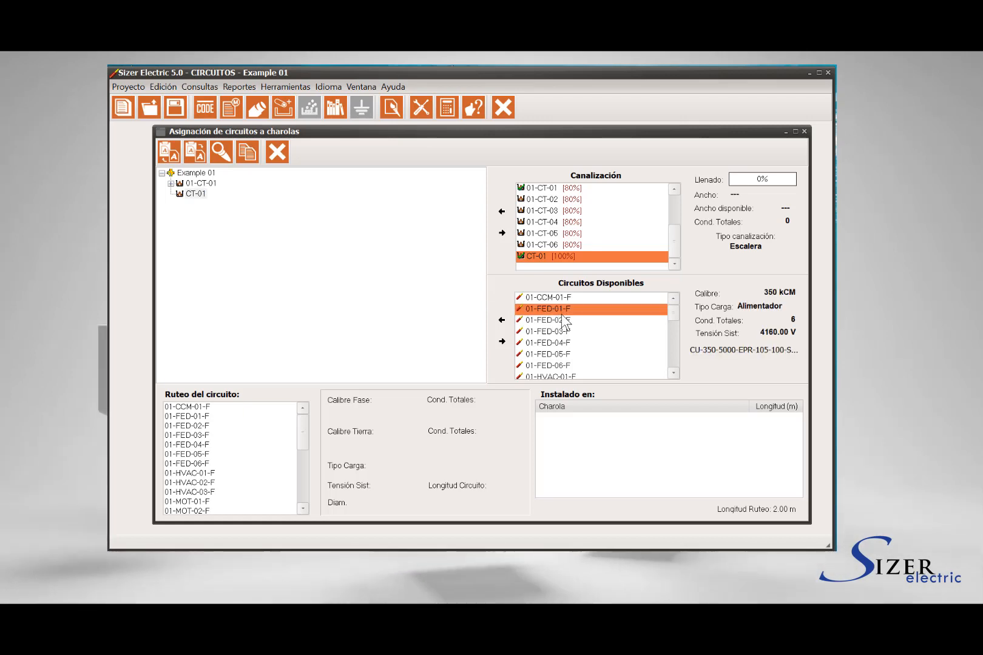
pyautogui.click(561, 321)
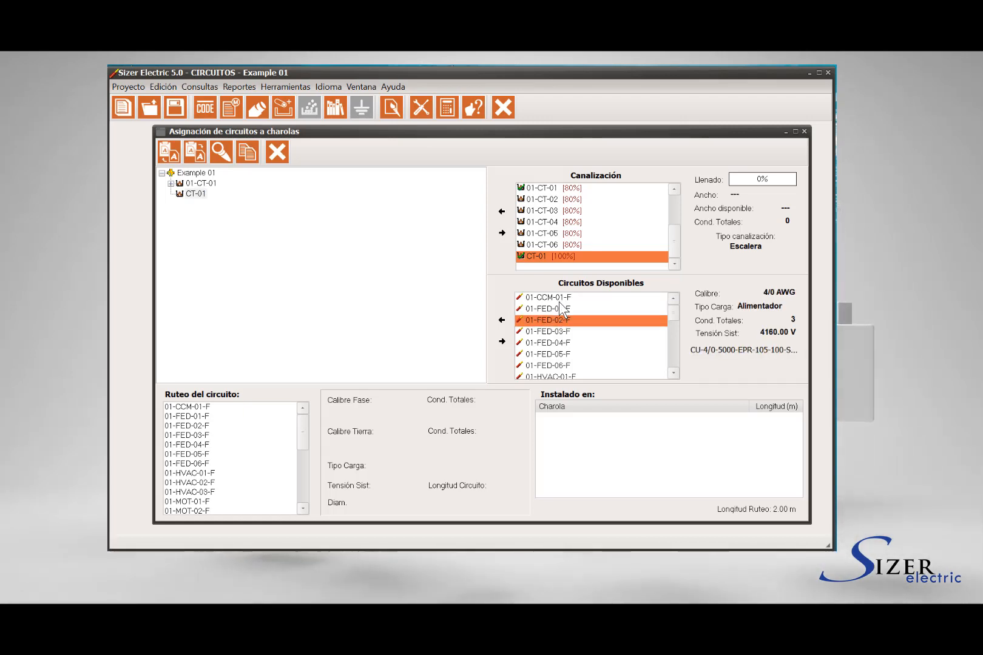
pyautogui.click(558, 331)
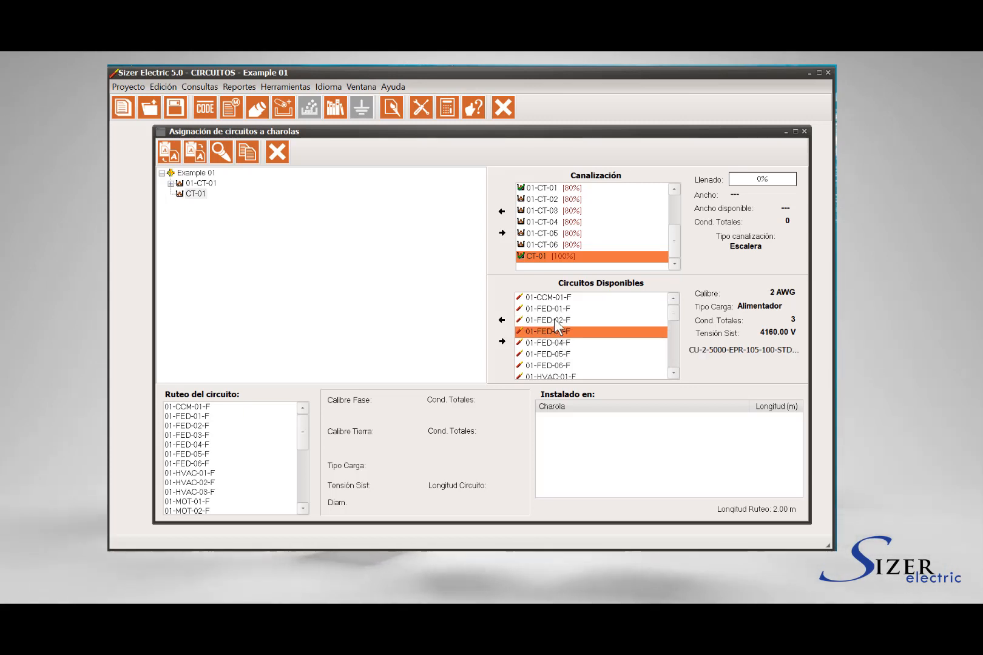
pyautogui.click(554, 318)
pyautogui.click(554, 309)
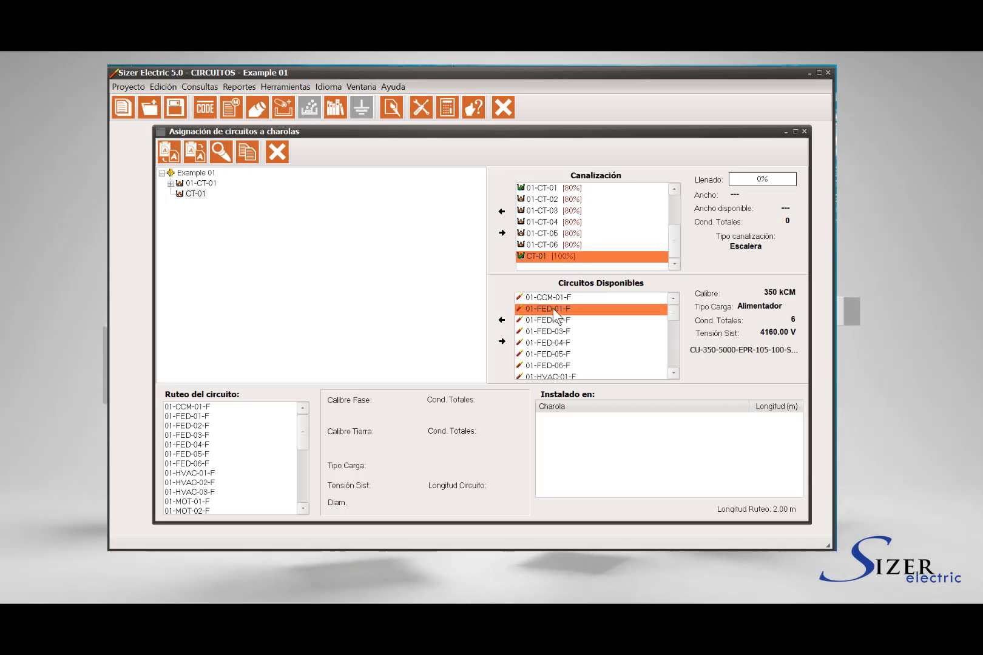
pyautogui.click(548, 321)
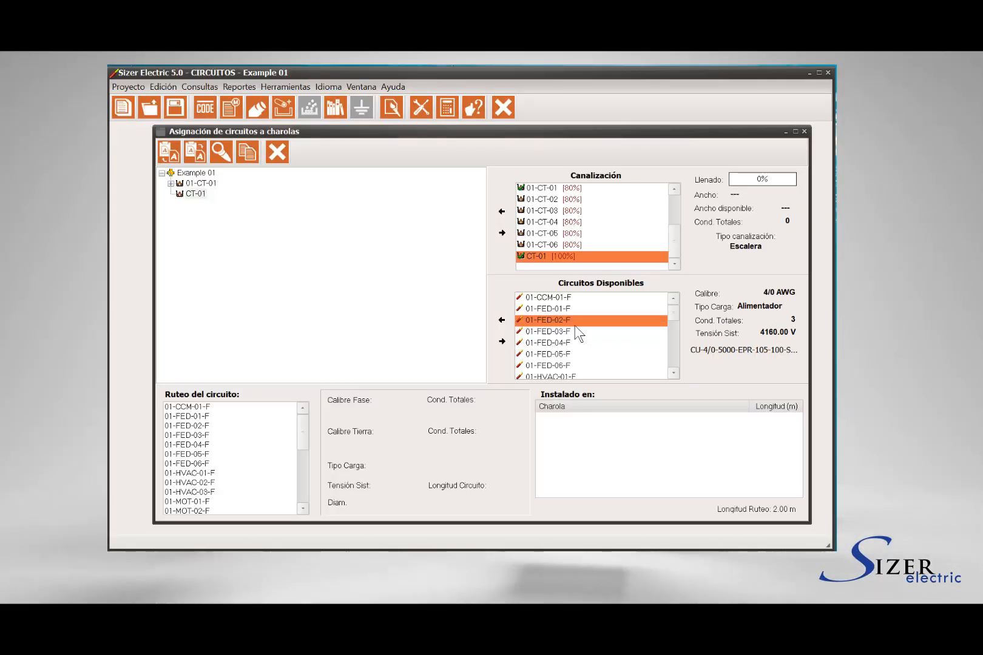
pyautogui.click(504, 321)
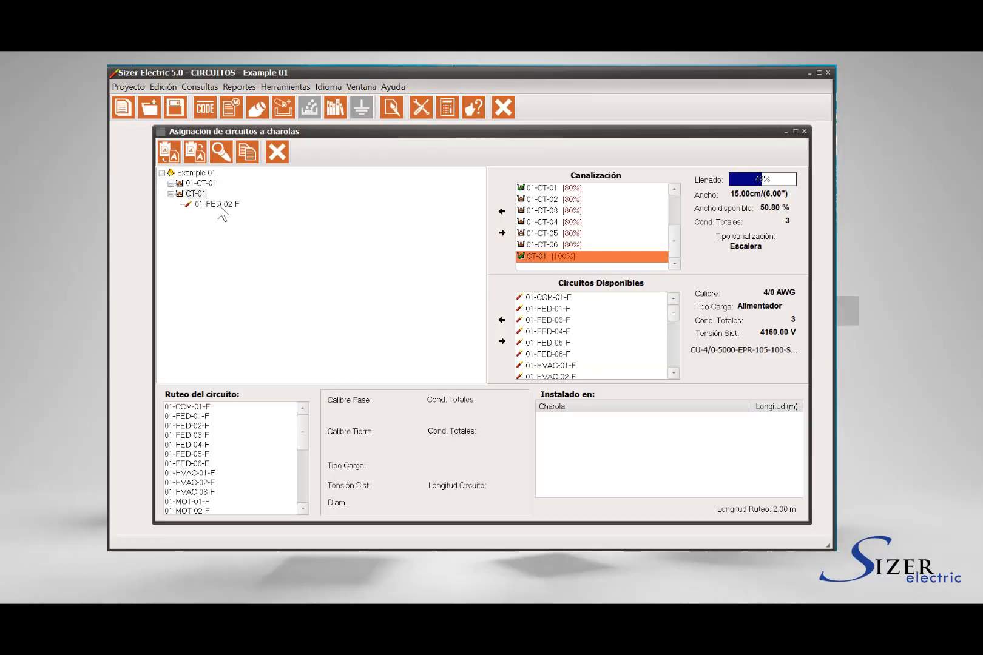
pyautogui.click(219, 204)
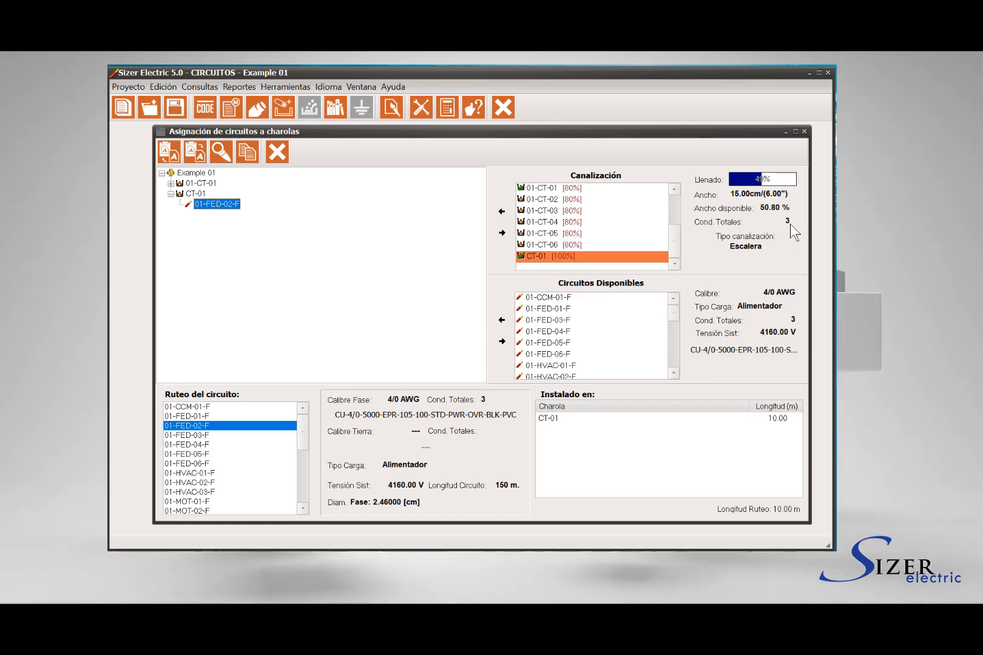
# - Assign circuit 01-FED-03-F to tray CT-01 and display the routing of both circuits in the tray
pyautogui.click(552, 332)
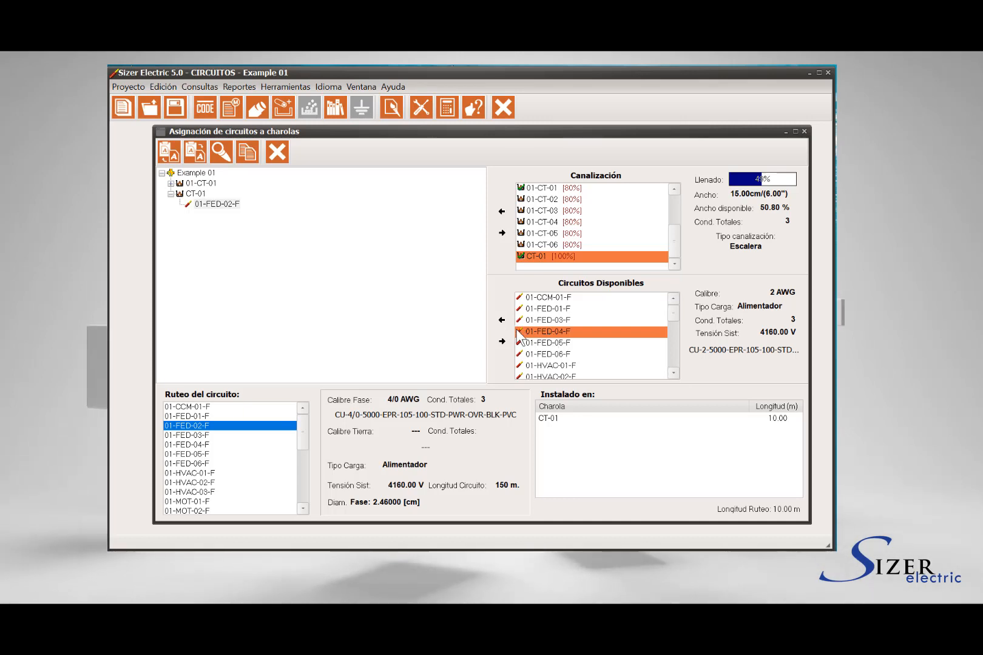
pyautogui.click(537, 343)
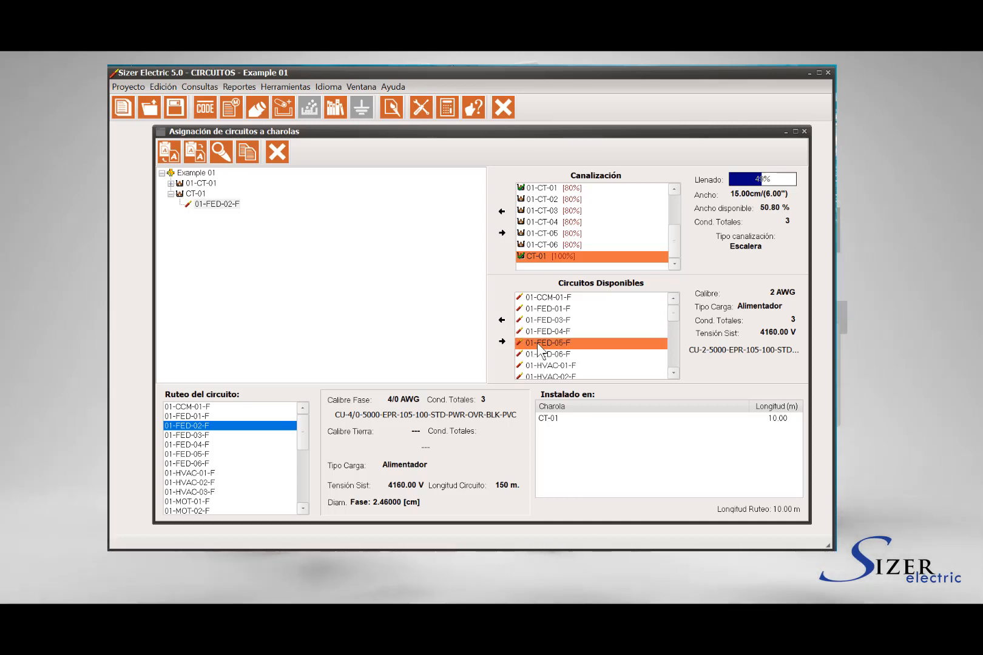
pyautogui.click(549, 317)
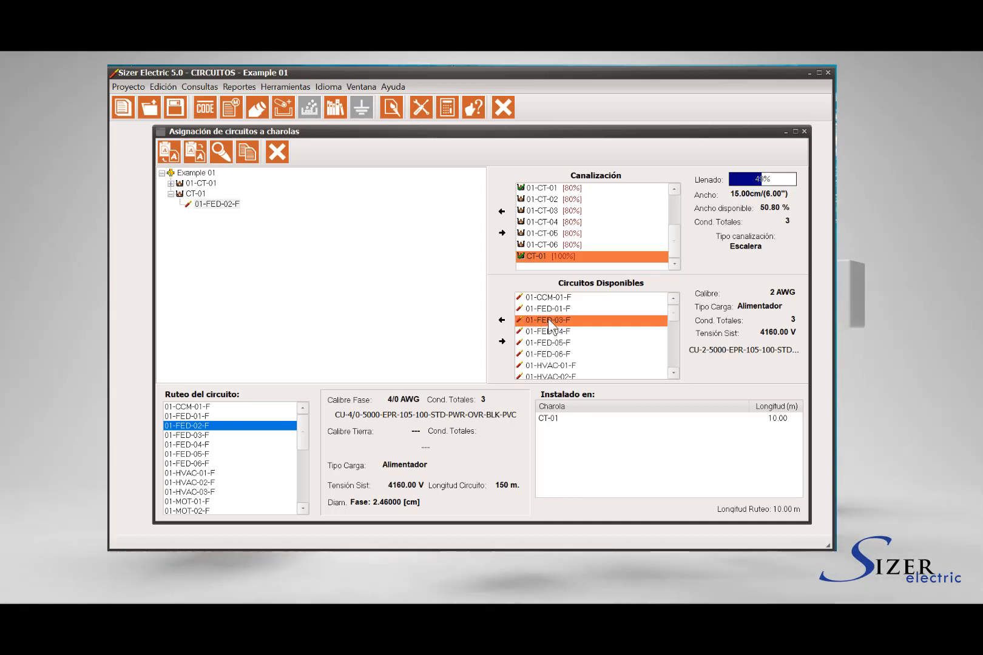
pyautogui.click(549, 311)
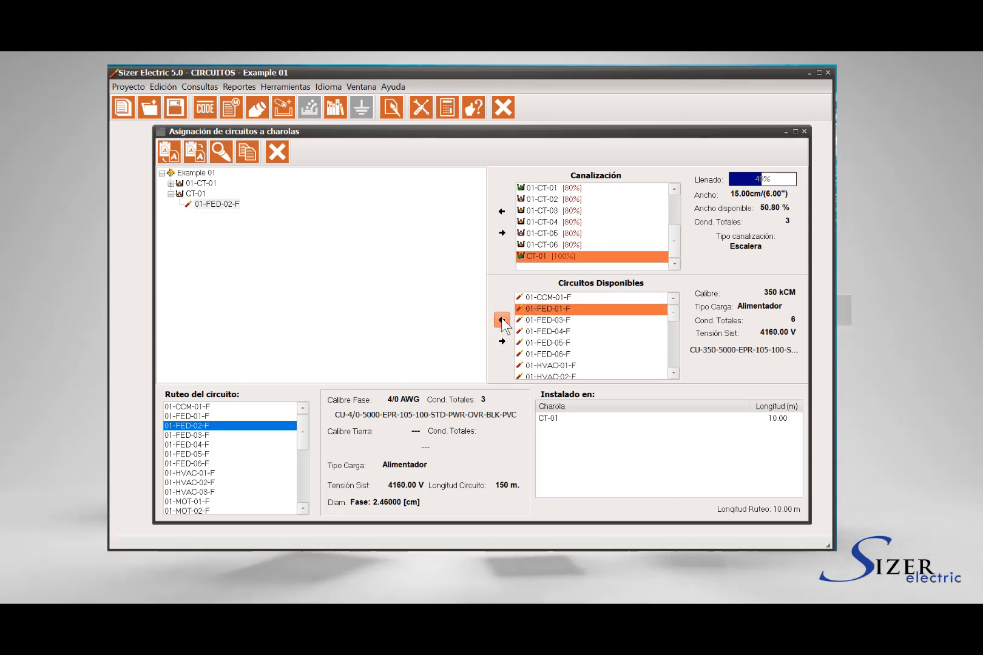
pyautogui.click(502, 320)
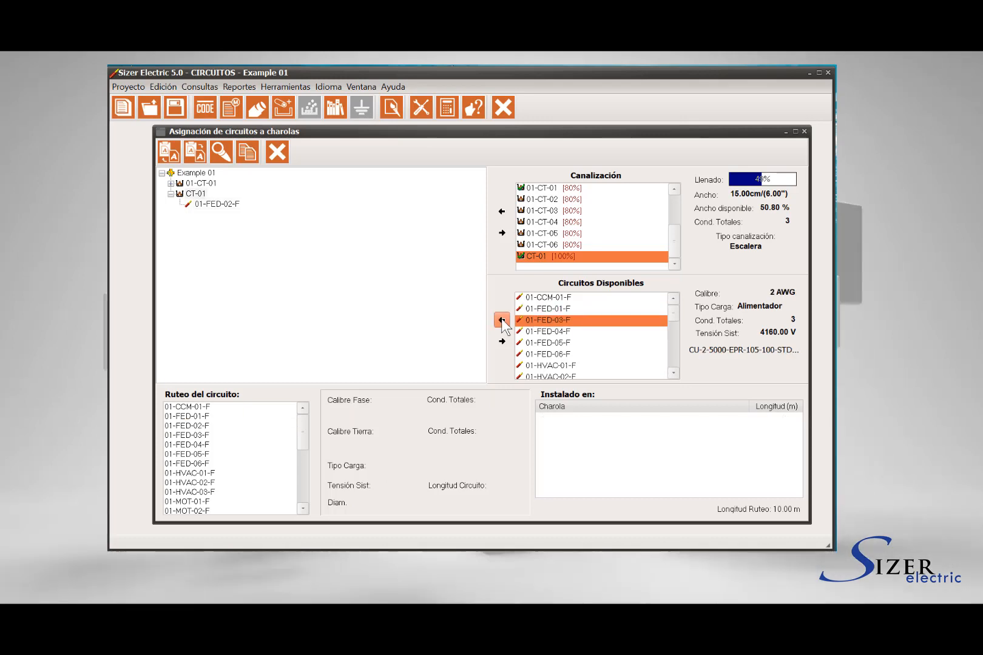
pyautogui.click(218, 205)
pyautogui.click(216, 215)
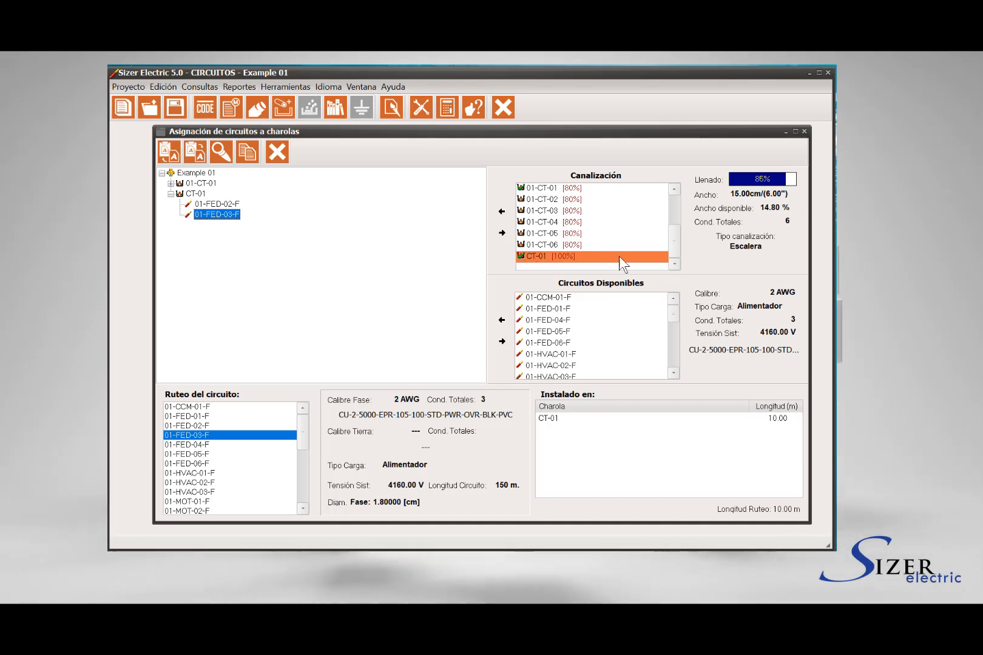
# - Add conduit TUBO-01 under tray CT-01 in the project tree
pyautogui.moveTo(672, 245); pyautogui.dragTo(675, 218)
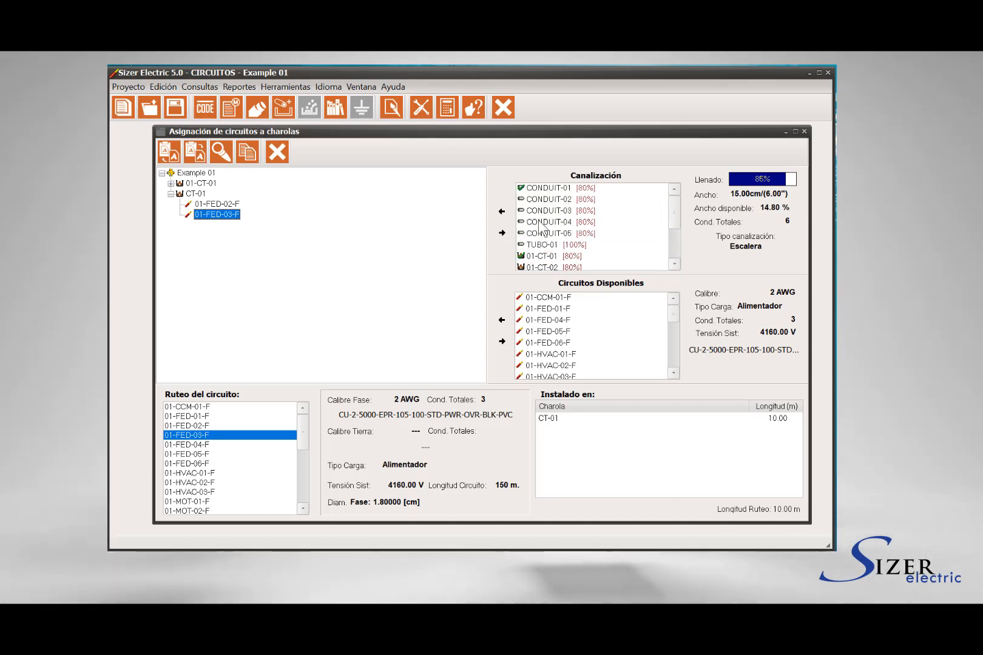
pyautogui.click(543, 245)
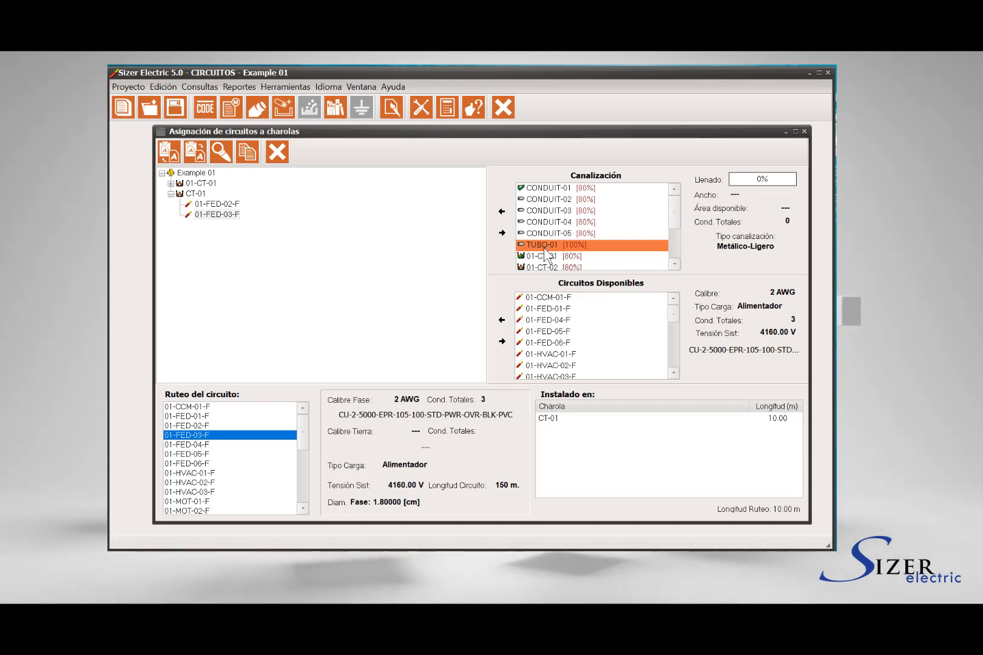
pyautogui.click(187, 192)
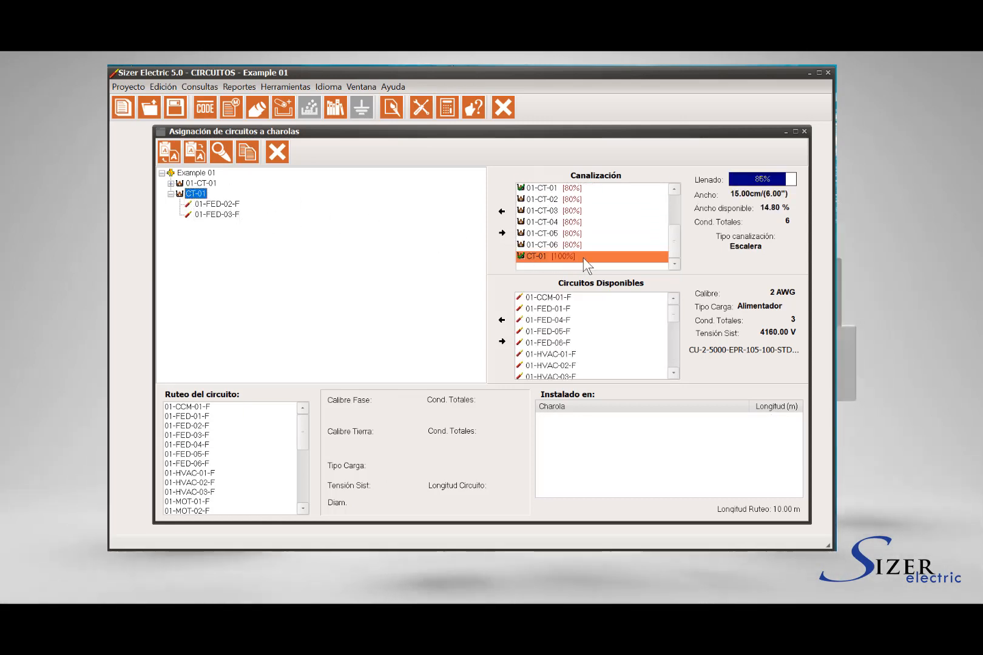
pyautogui.moveTo(677, 221); pyautogui.dragTo(676, 189)
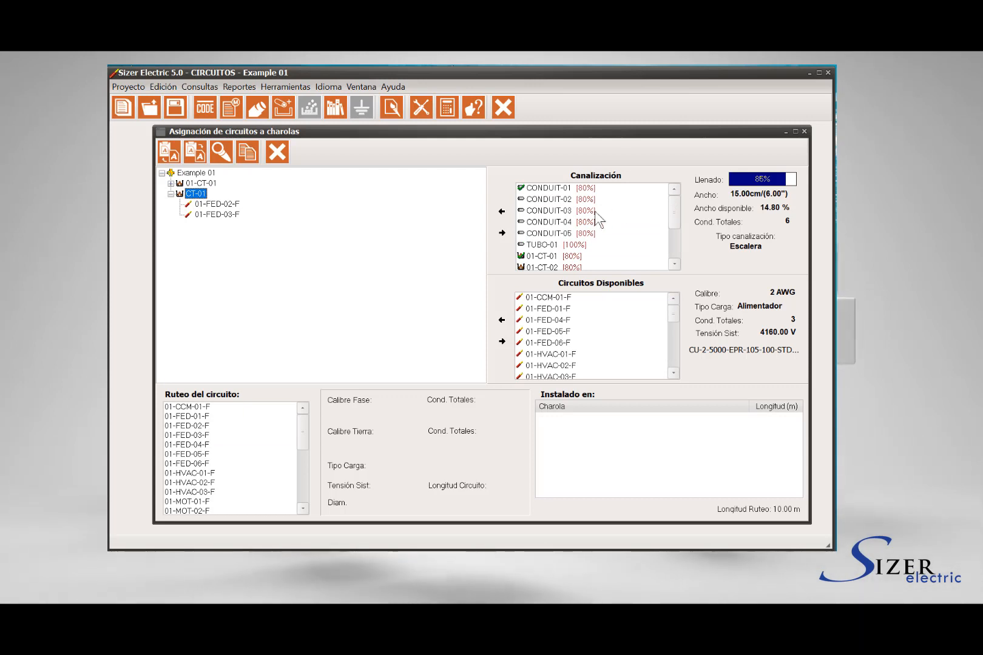
pyautogui.click(544, 244)
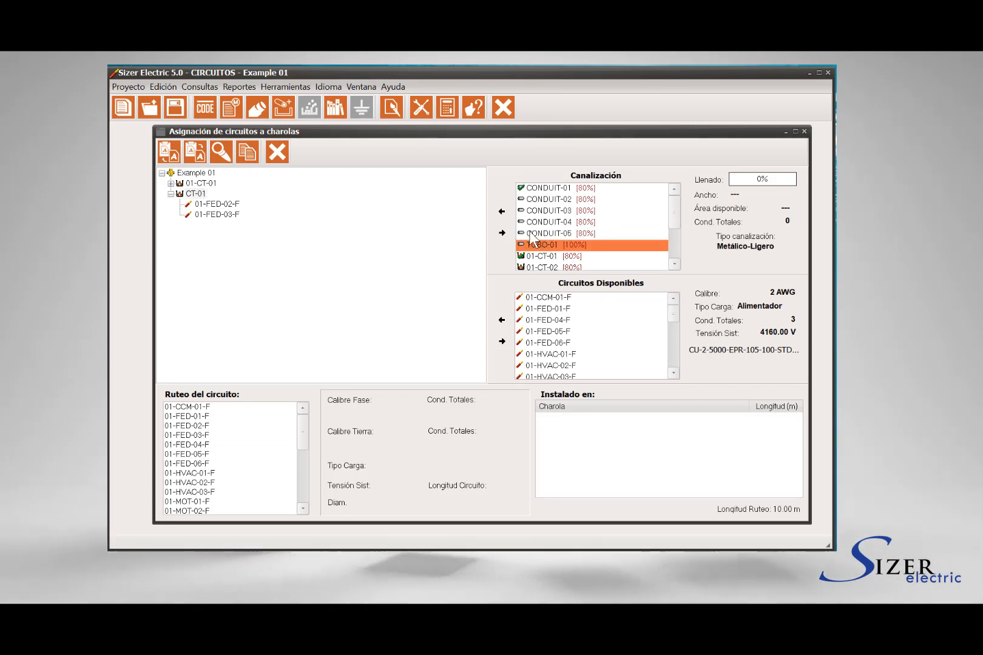
pyautogui.click(501, 211)
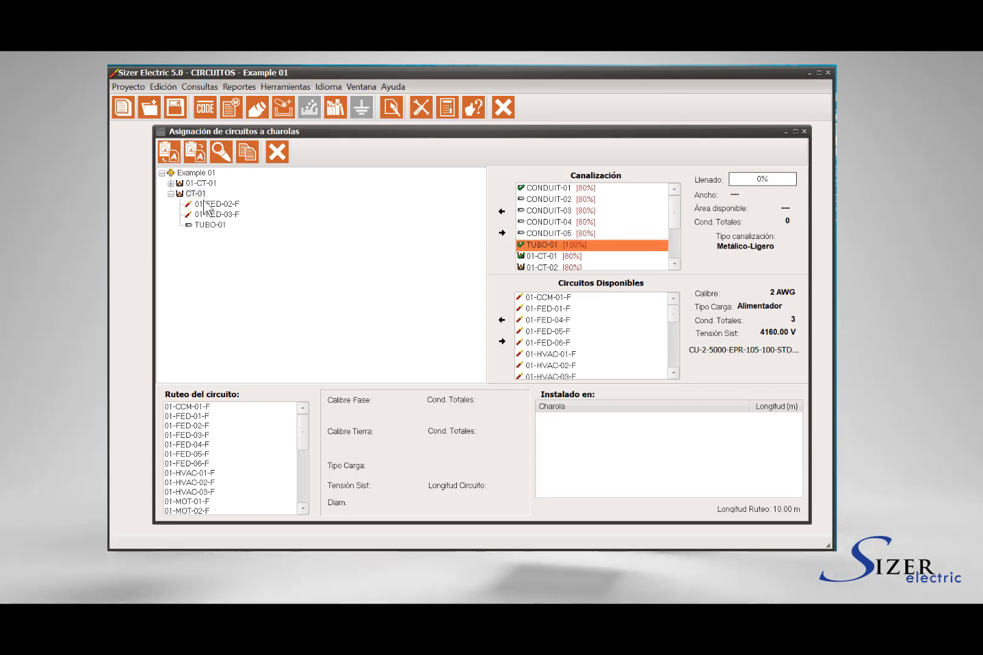
# - Assign circuit 01-FED-02-F to conduit TUBO-01 and display the circuit's routing with the conduit's fill details
pyautogui.click(206, 224)
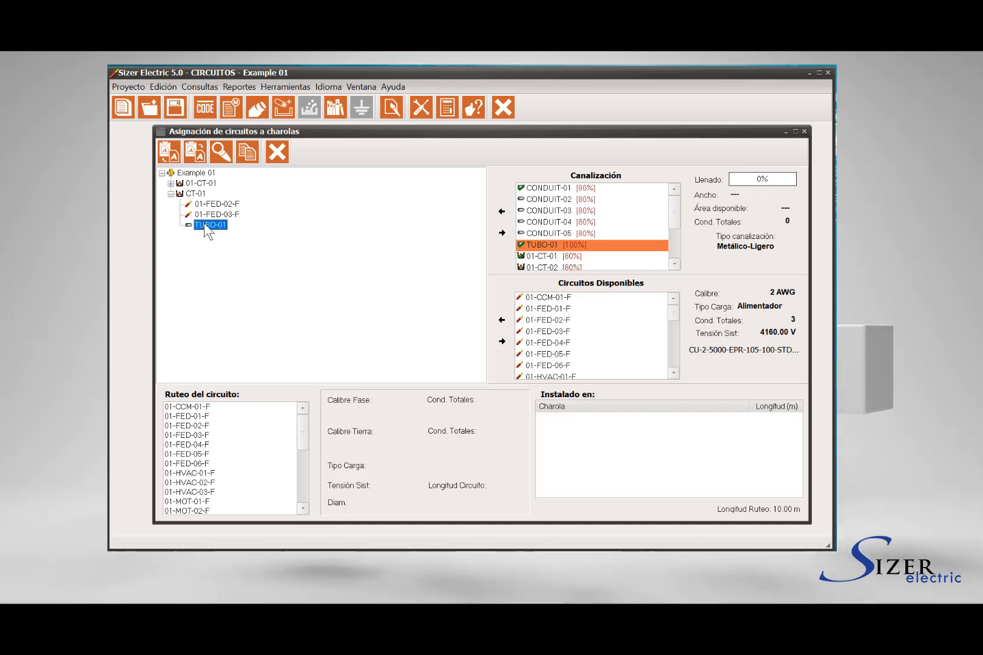
pyautogui.click(198, 194)
pyautogui.click(211, 225)
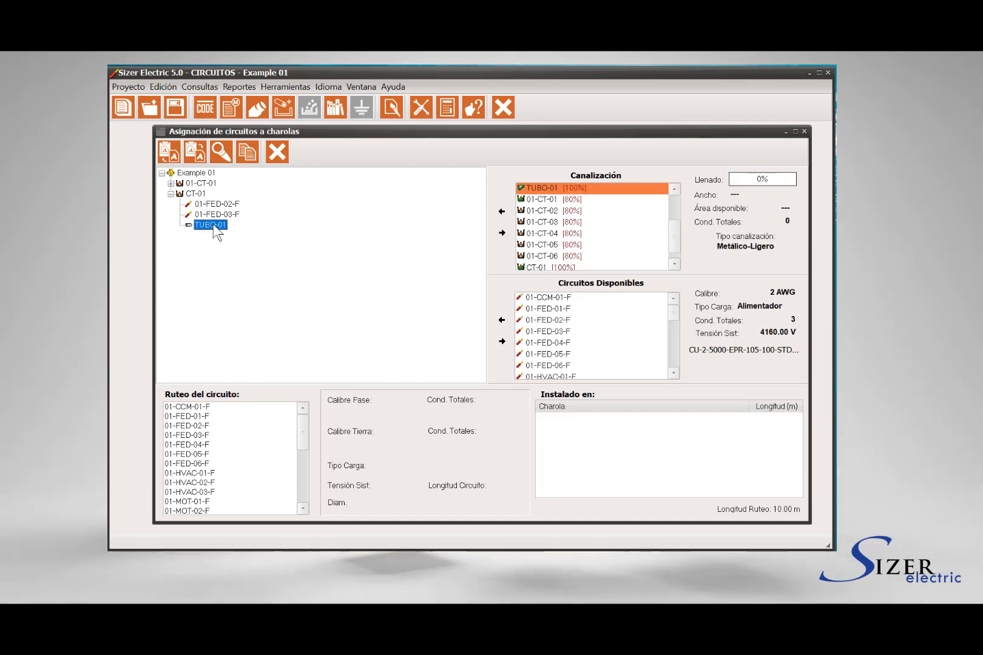
pyautogui.click(552, 320)
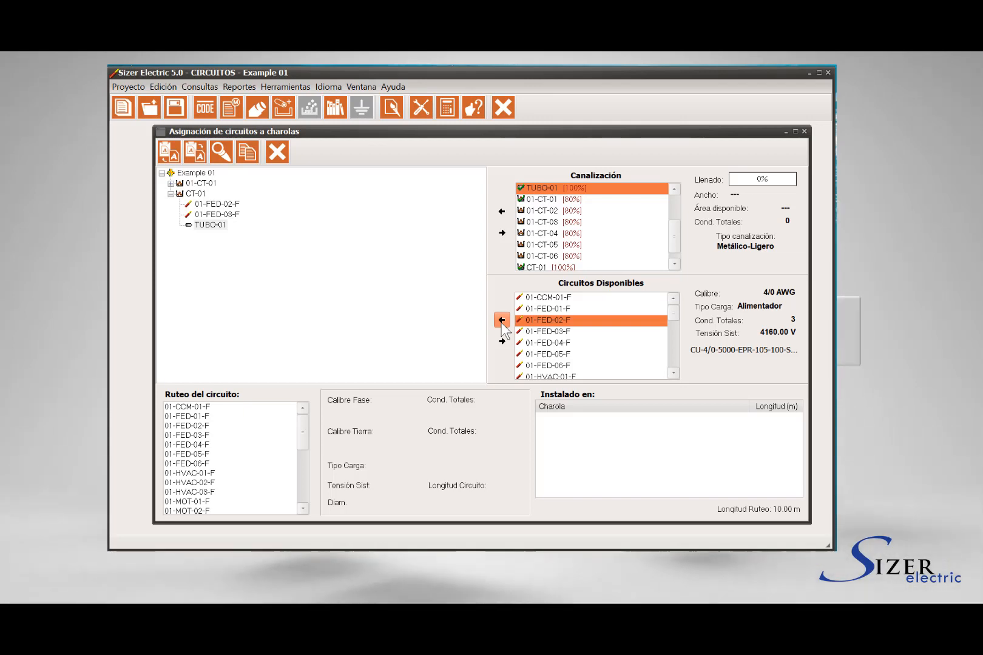
pyautogui.click(502, 320)
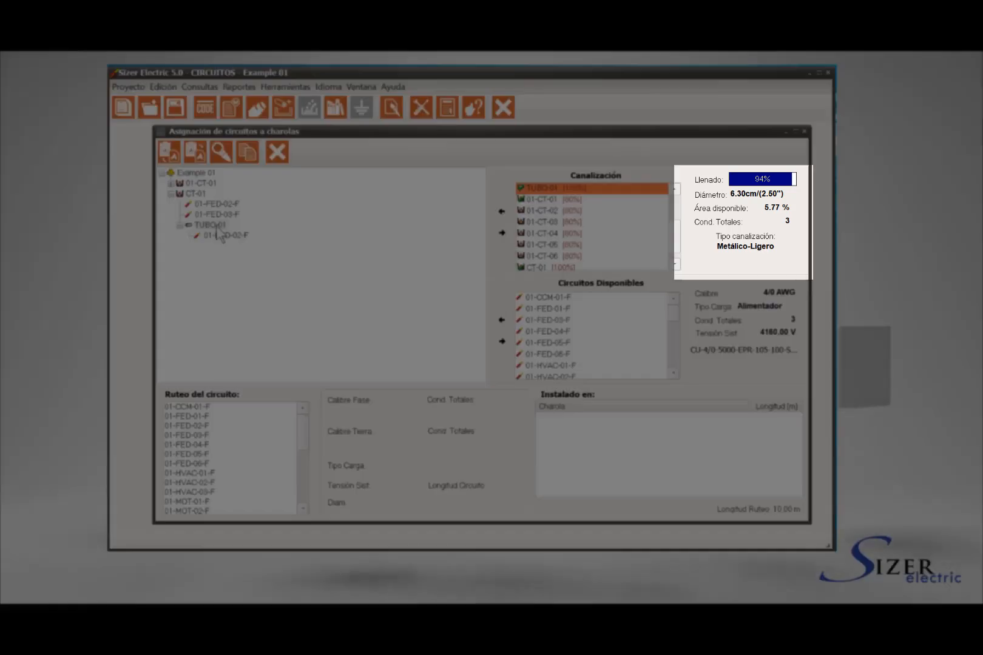
pyautogui.click(217, 226)
pyautogui.click(222, 236)
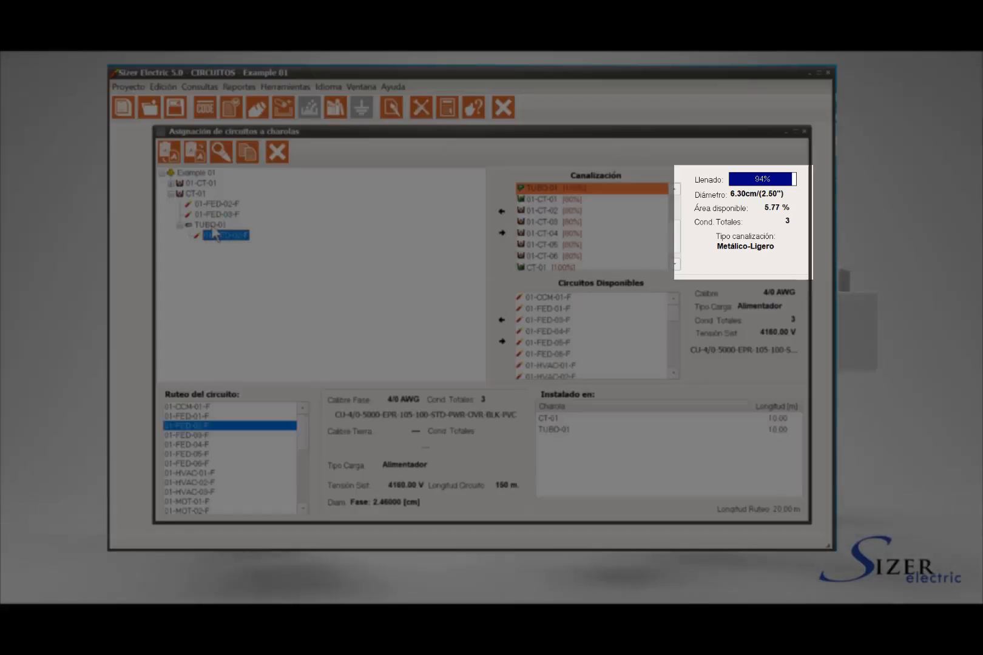
pyautogui.click(212, 225)
pyautogui.click(223, 236)
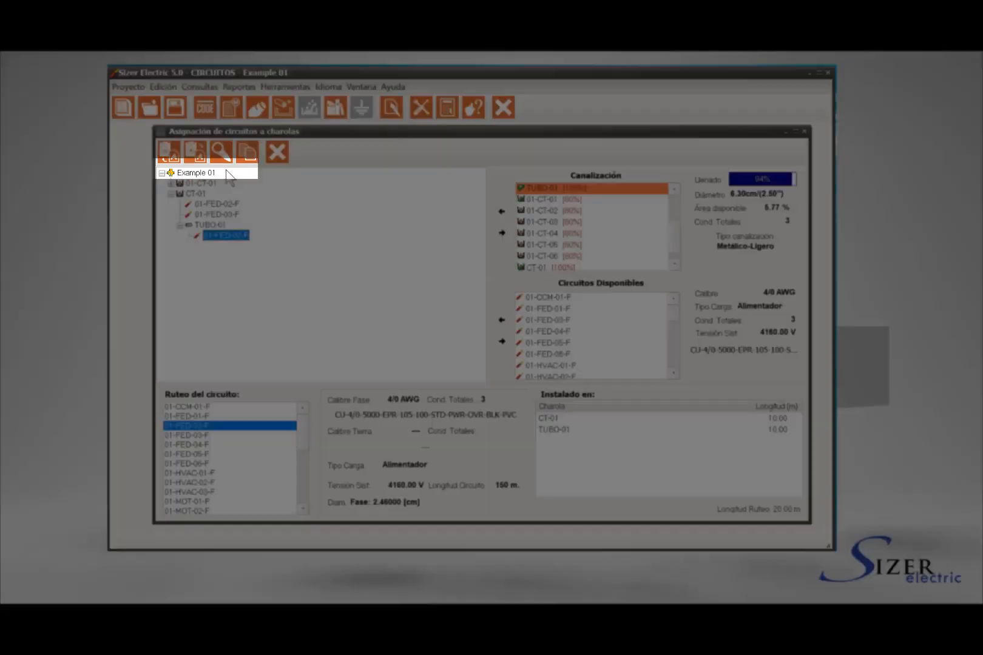
# - Add cable tray 01-CT-02 directly under the Example 01 project
pyautogui.click(196, 173)
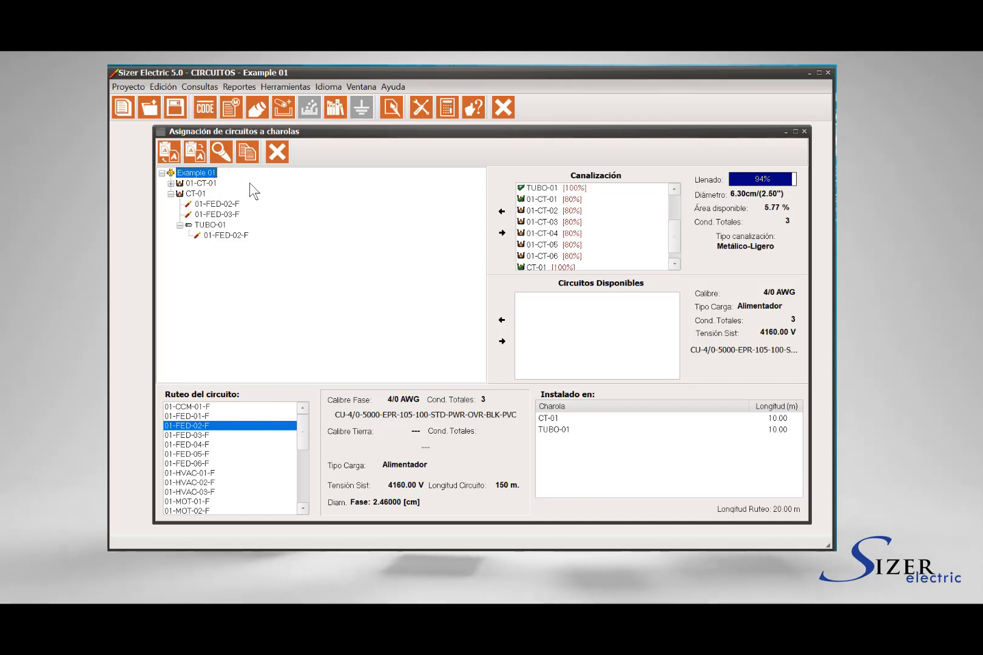
pyautogui.click(542, 211)
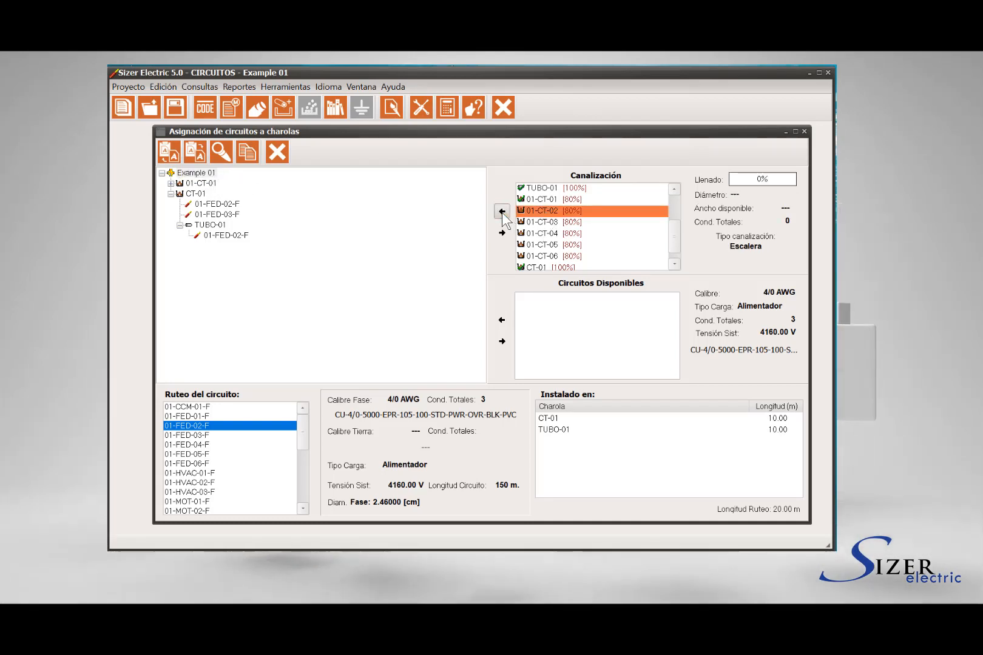
pyautogui.click(501, 212)
# - Compare the fill details of trays 01-CT-01, 01-CT-02 and CT-01, and check the CT-01 branch by collapsing and expanding it
pyautogui.click(196, 184)
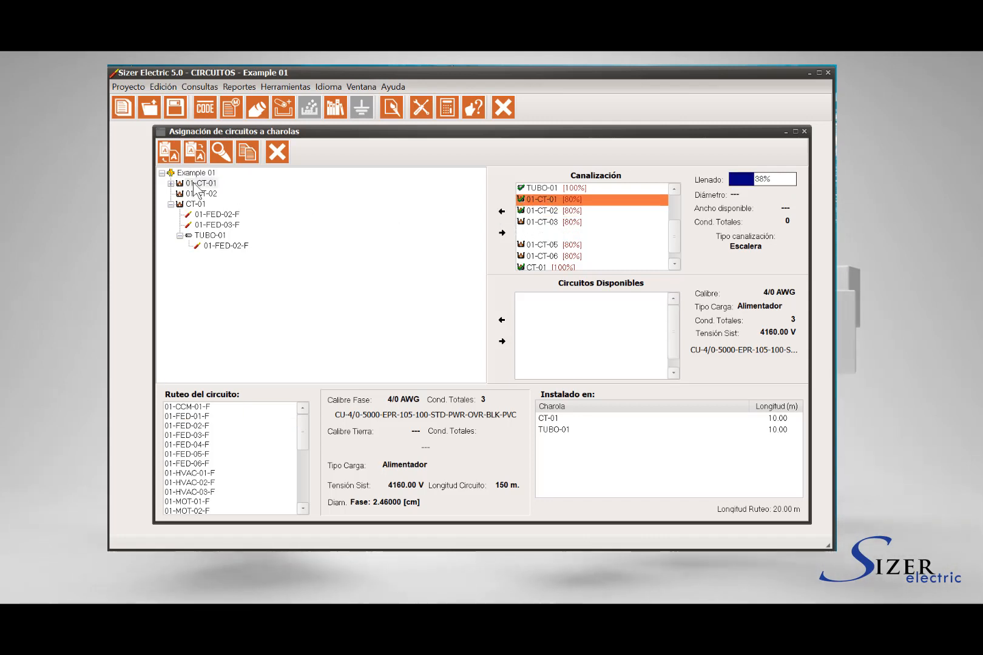
pyautogui.click(201, 194)
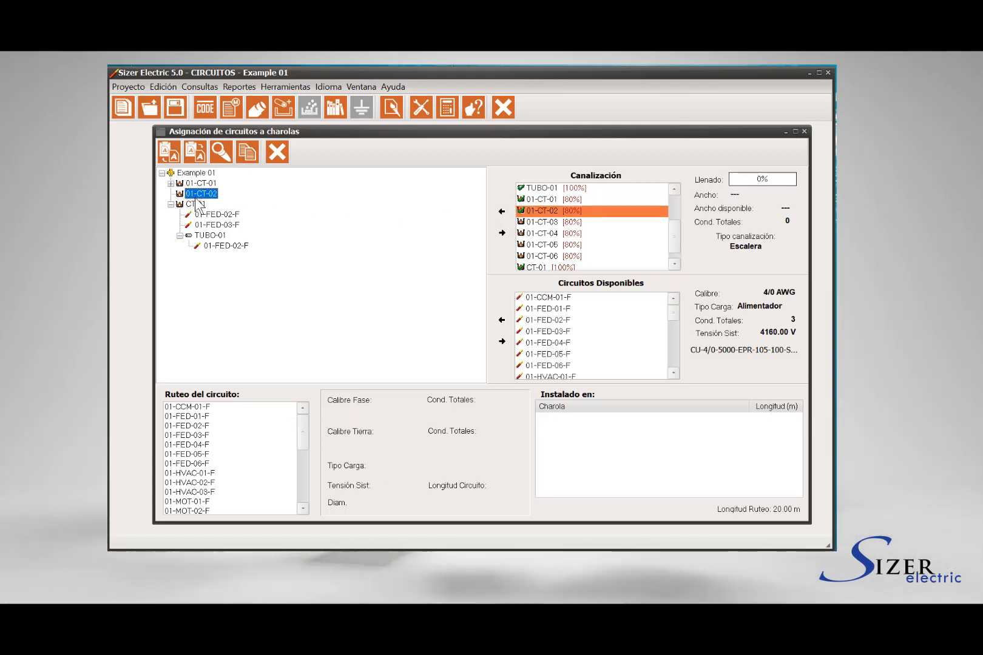
pyautogui.click(201, 182)
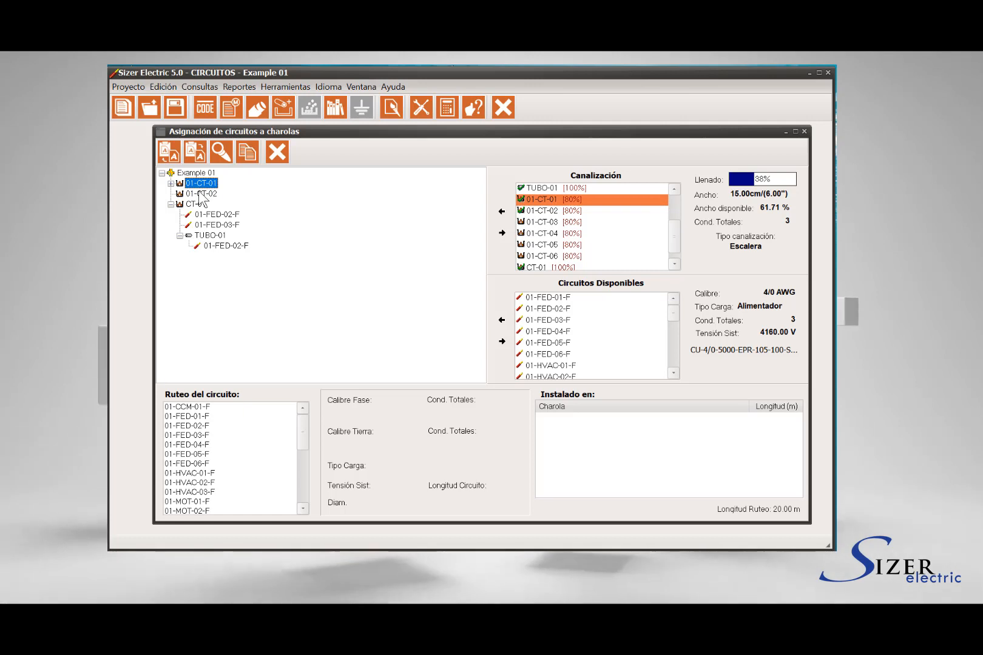
pyautogui.click(199, 194)
pyautogui.click(198, 204)
pyautogui.click(202, 183)
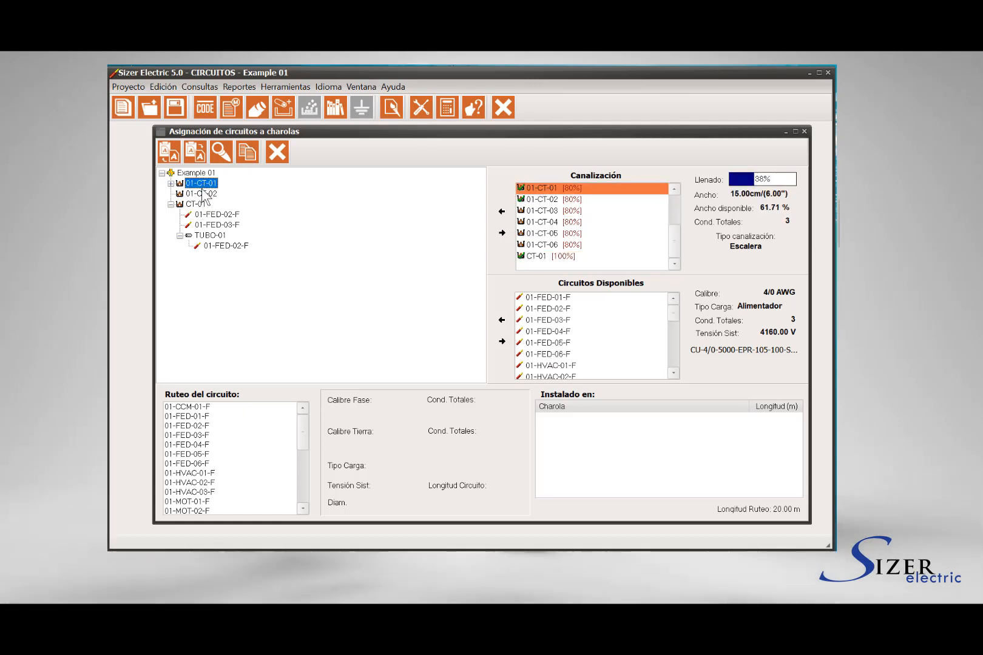
pyautogui.click(201, 194)
pyautogui.click(198, 204)
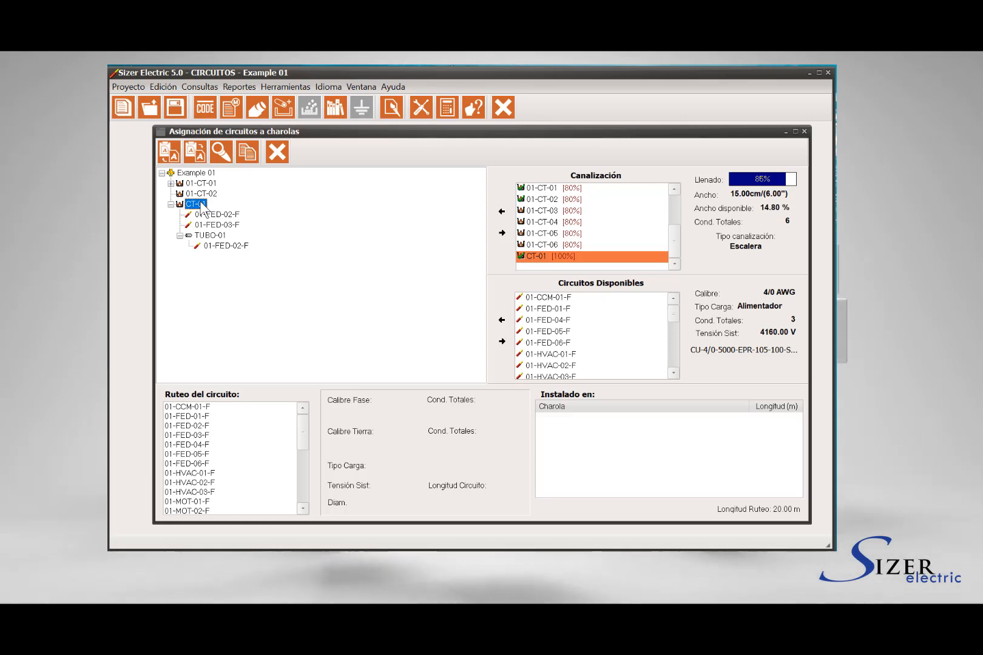
pyautogui.click(170, 204)
pyautogui.click(169, 203)
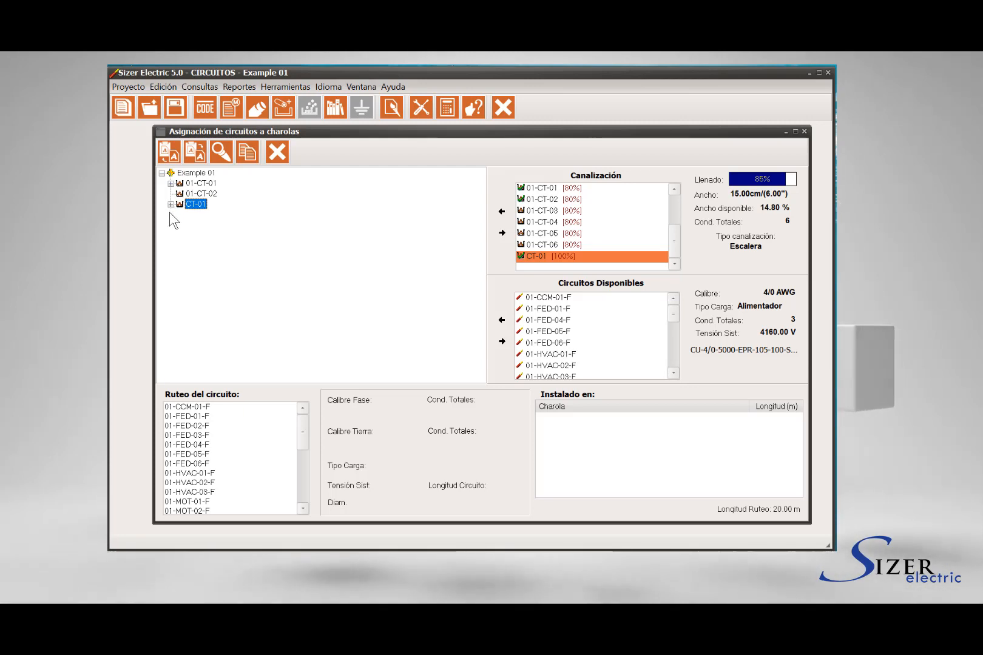
pyautogui.click(170, 205)
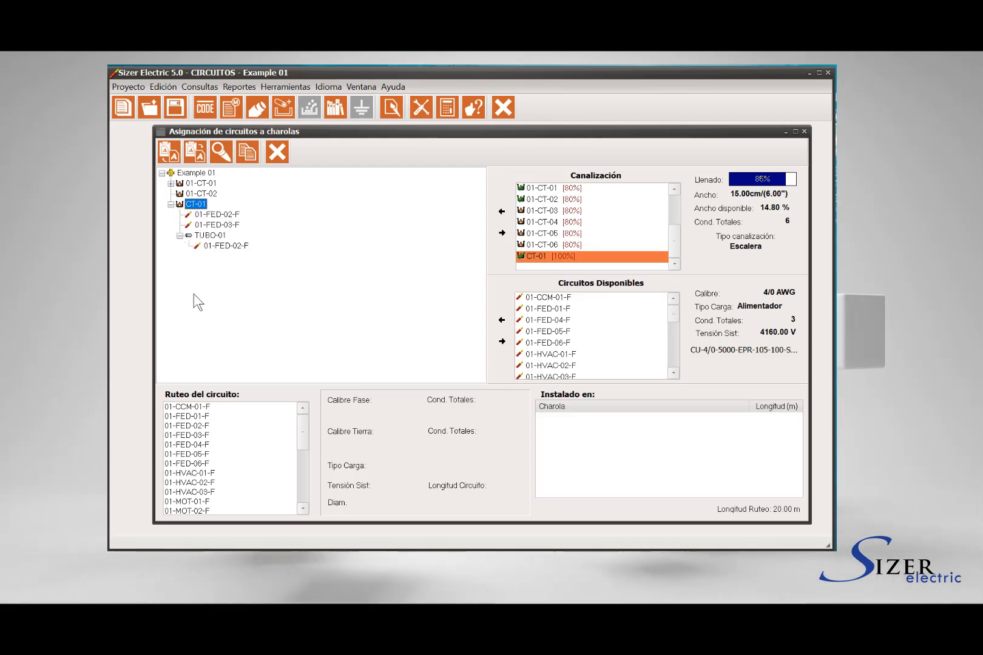
# - Check the CT-01 and TUBO-01 routing entries of circuit 01-FED-02-F and close the circuit assignment window
pyautogui.click(200, 425)
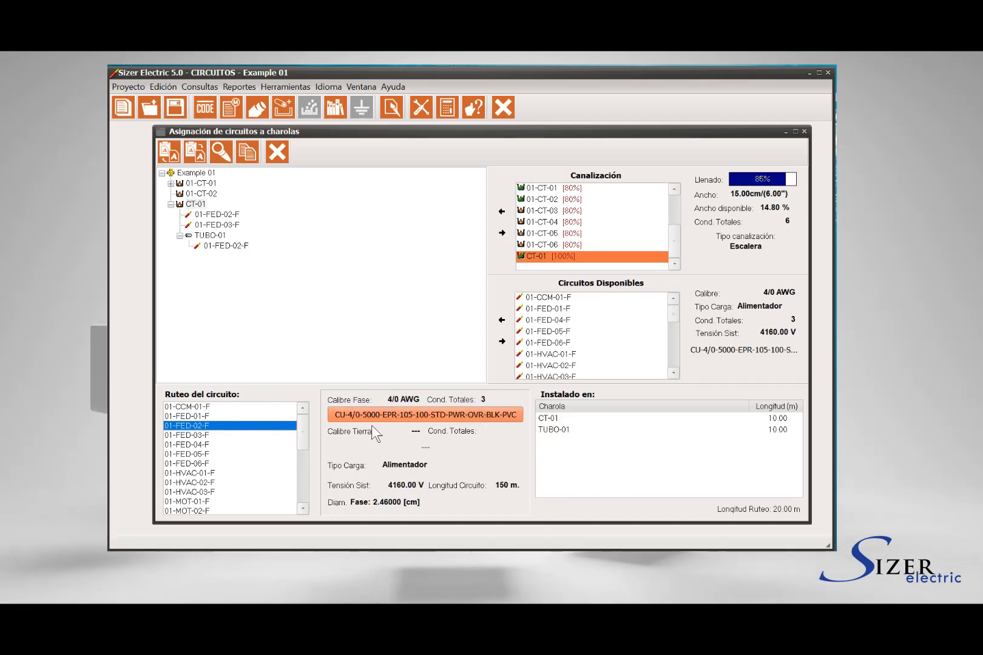
pyautogui.click(554, 429)
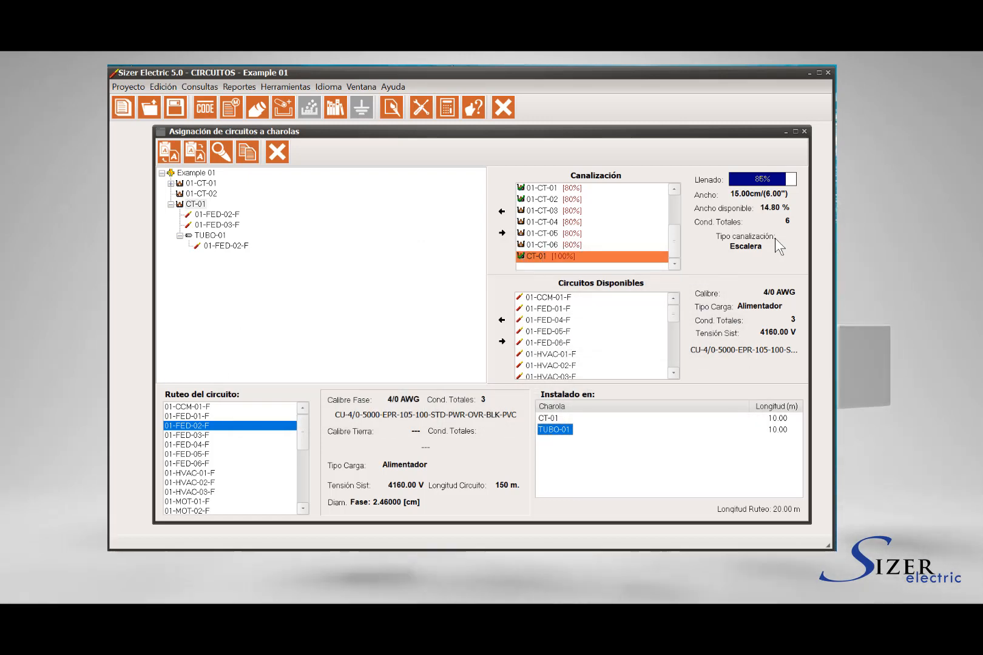
pyautogui.click(804, 131)
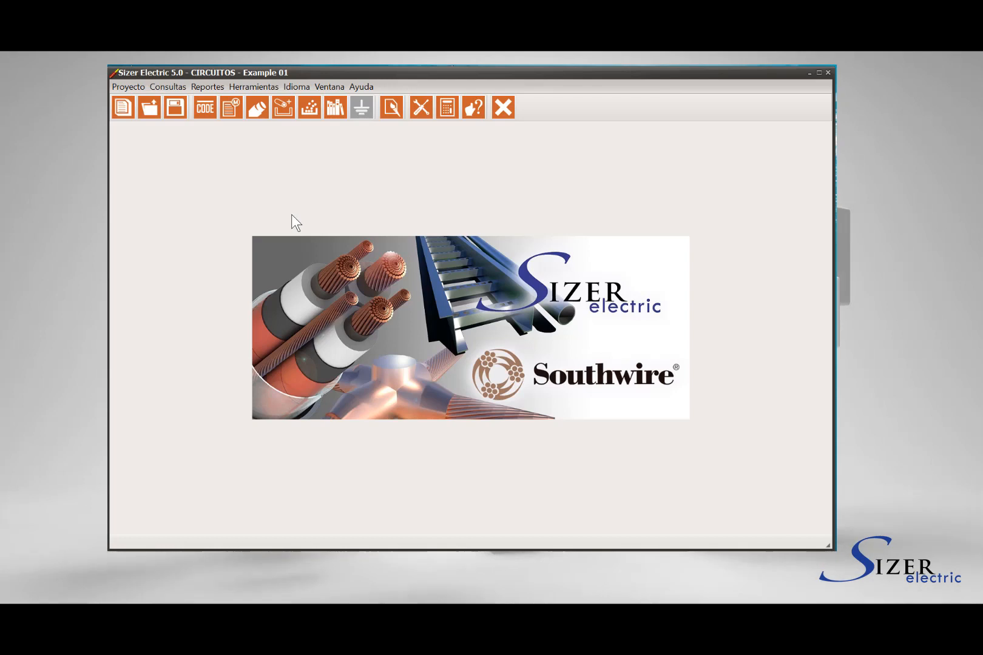
# - Generate the tray report "Reporte de Charolas" for all raceway types and close it after reviewing its contents
pyautogui.click(211, 87)
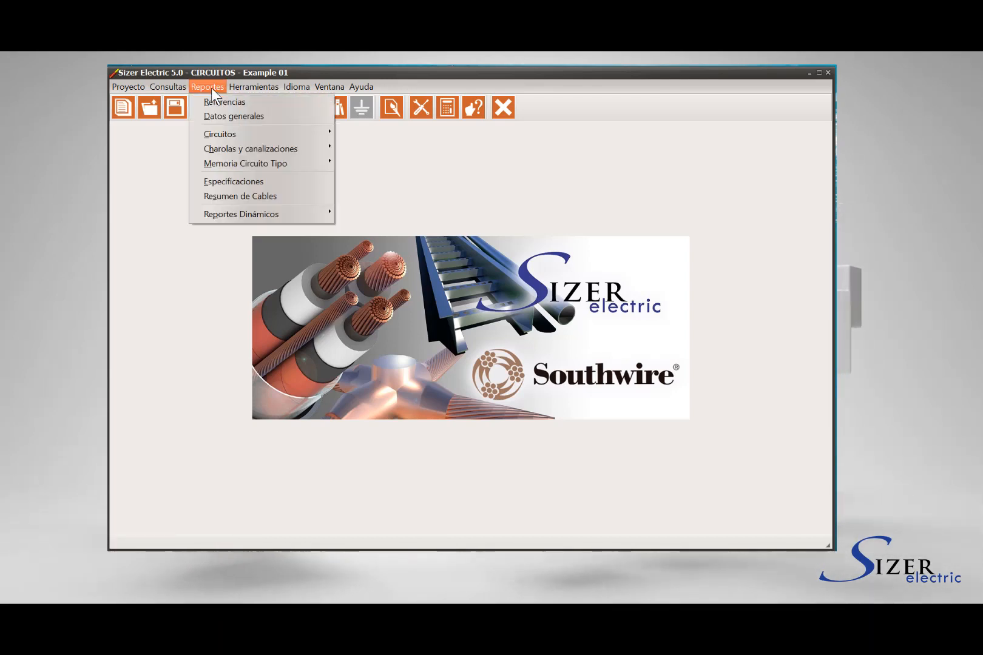
pyautogui.moveTo(226, 148)
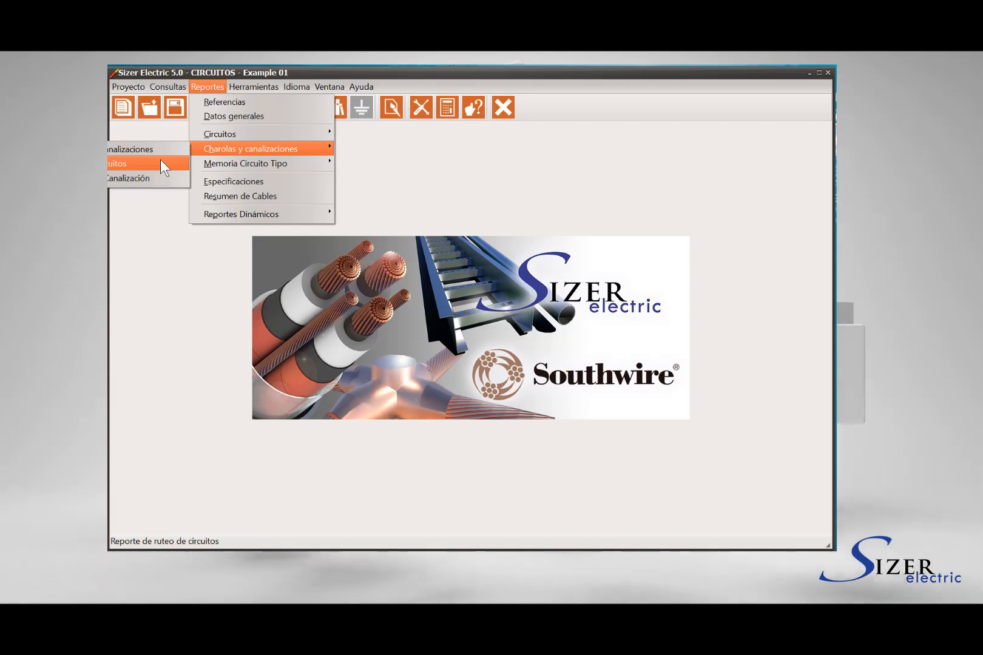
pyautogui.click(162, 151)
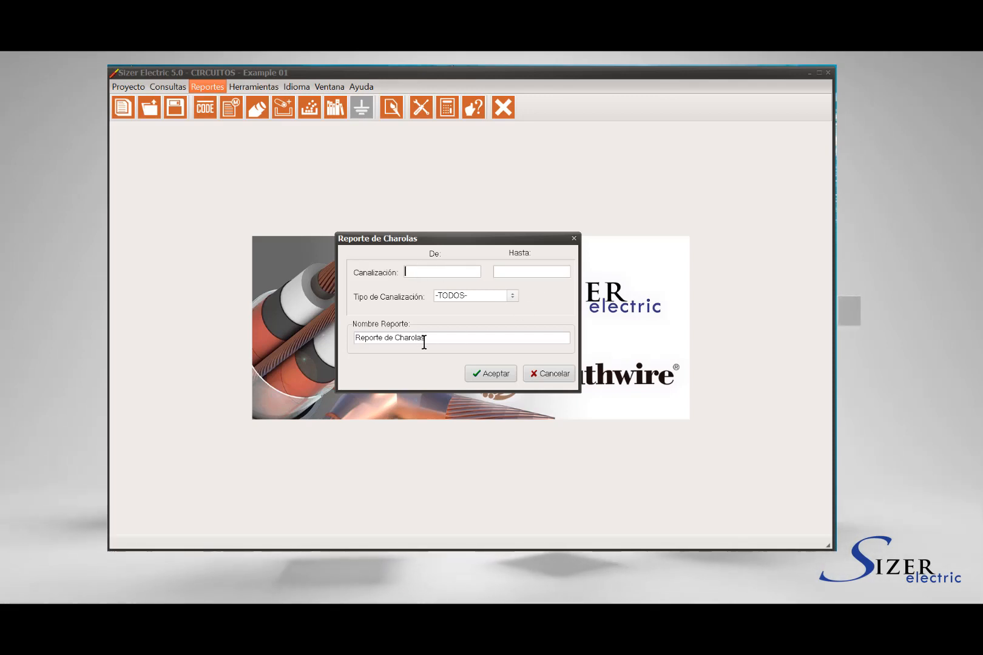
pyautogui.moveTo(424, 341); pyautogui.dragTo(354, 338)
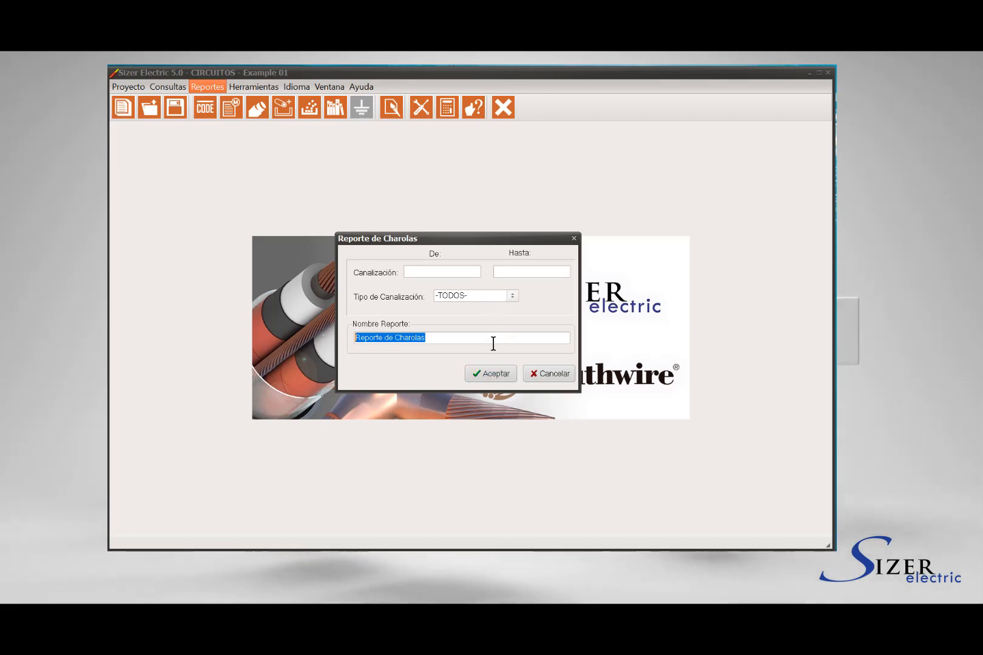
pyautogui.click(491, 373)
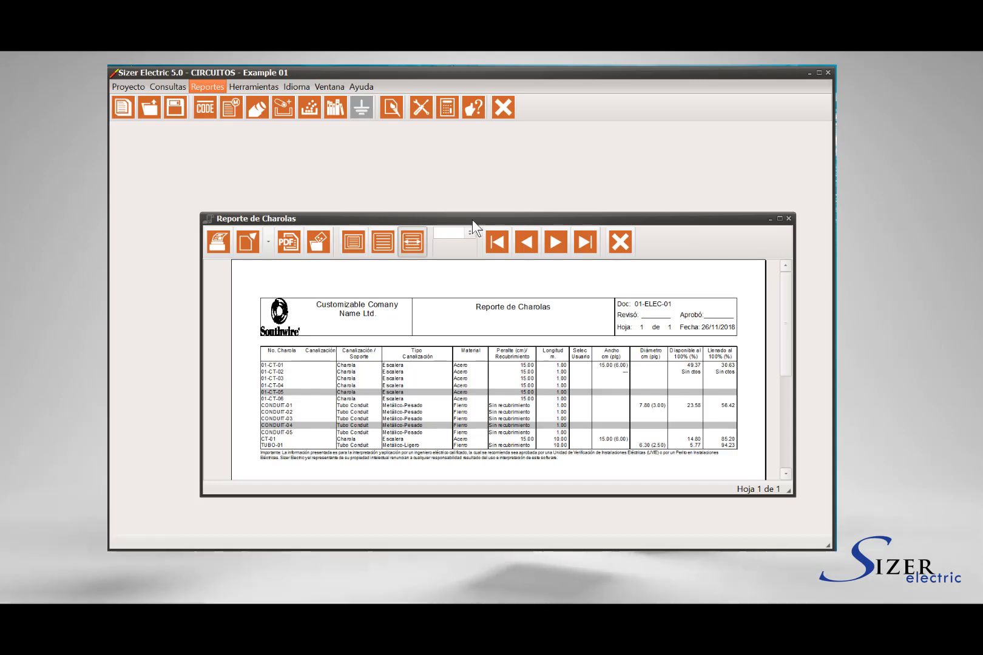
pyautogui.moveTo(473, 221); pyautogui.dragTo(436, 170)
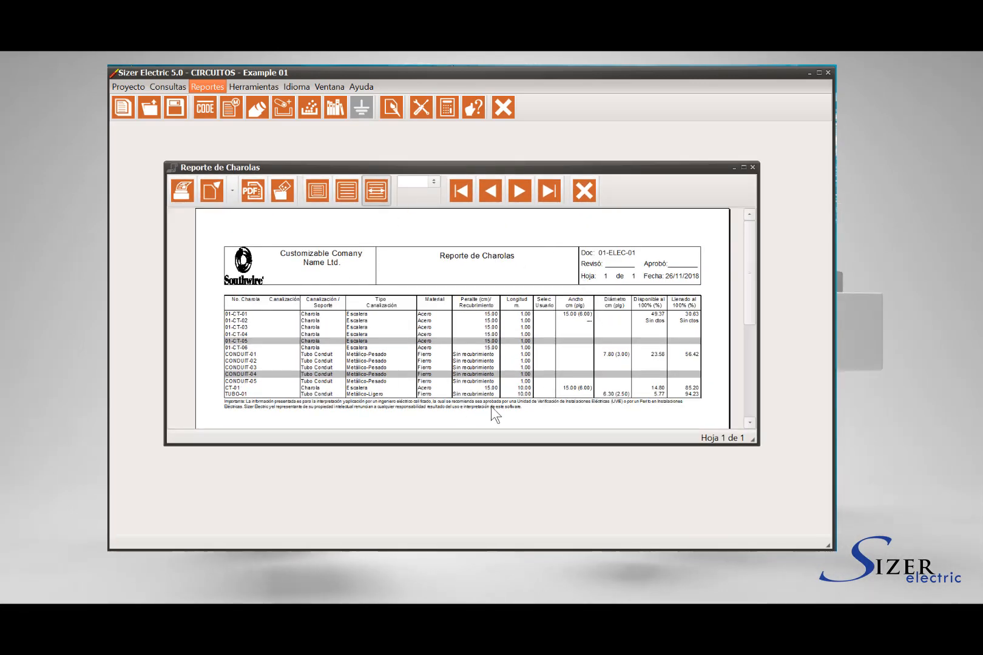
pyautogui.click(584, 192)
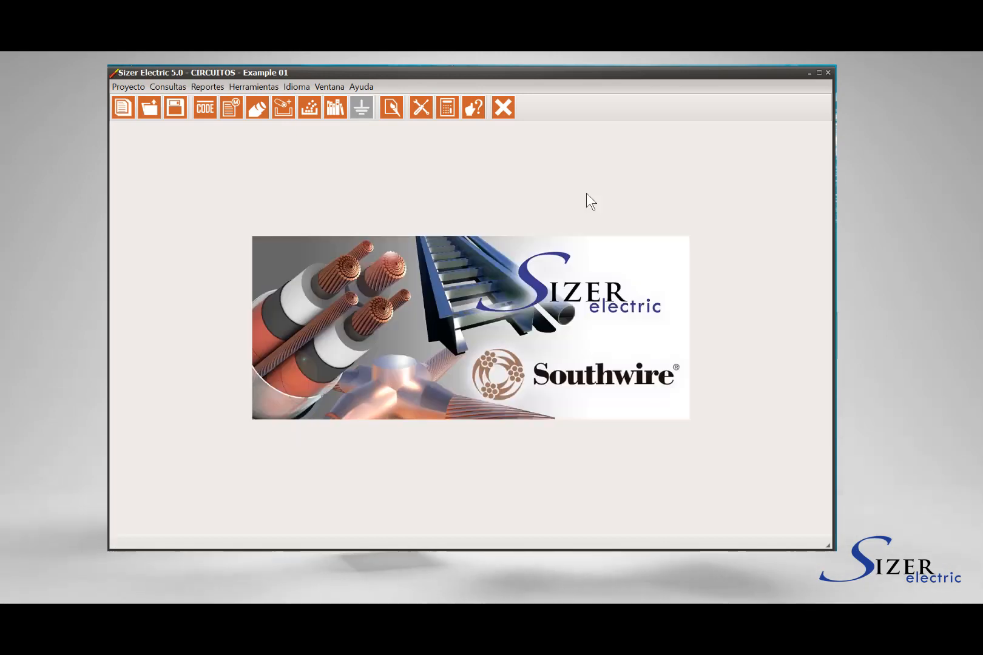